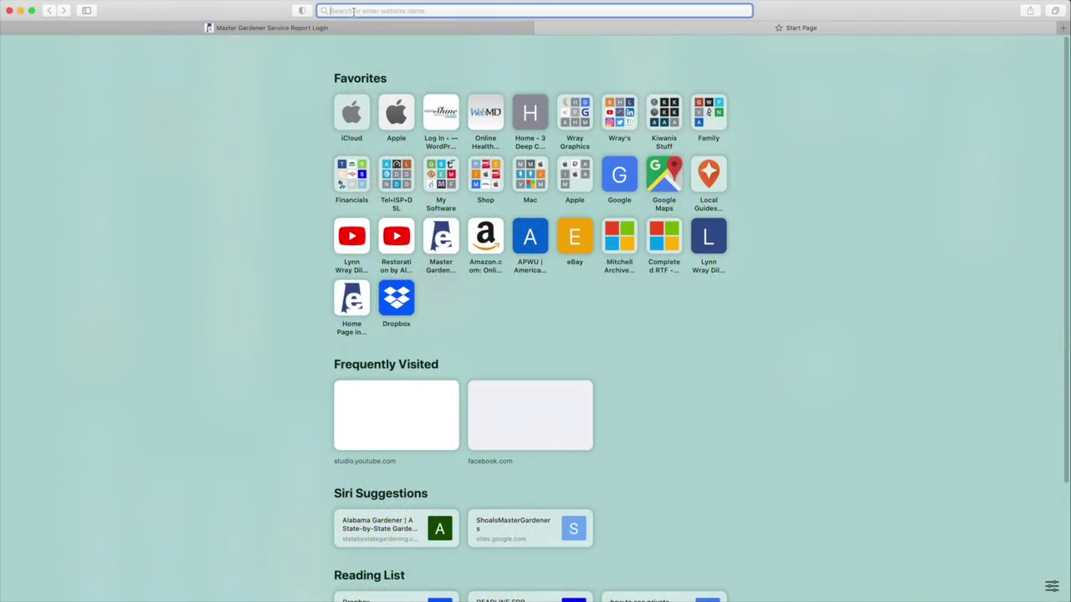
Step: Search 'Alabama Master Gardeners' in Safari and open the suggested mg.aces.edu website
text(Ala)
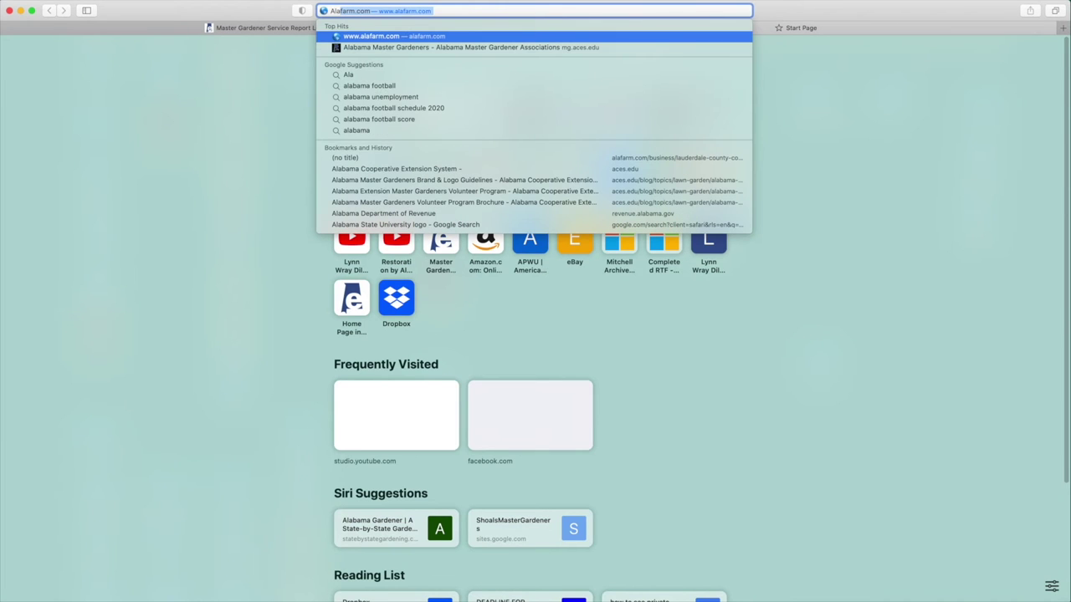
text(bama )
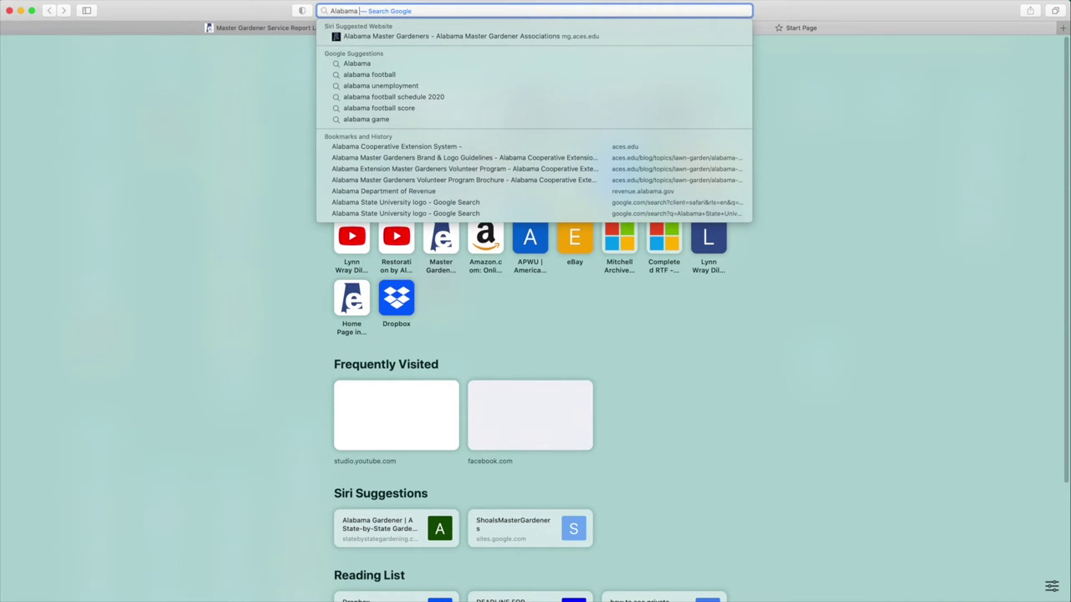
text(Master )
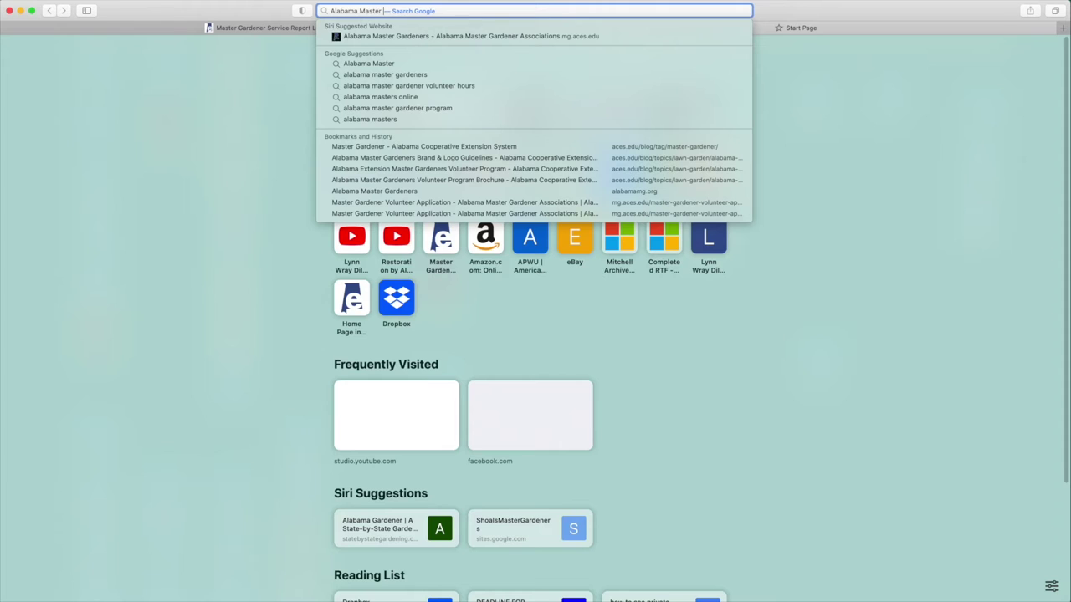
text(Gardeners)
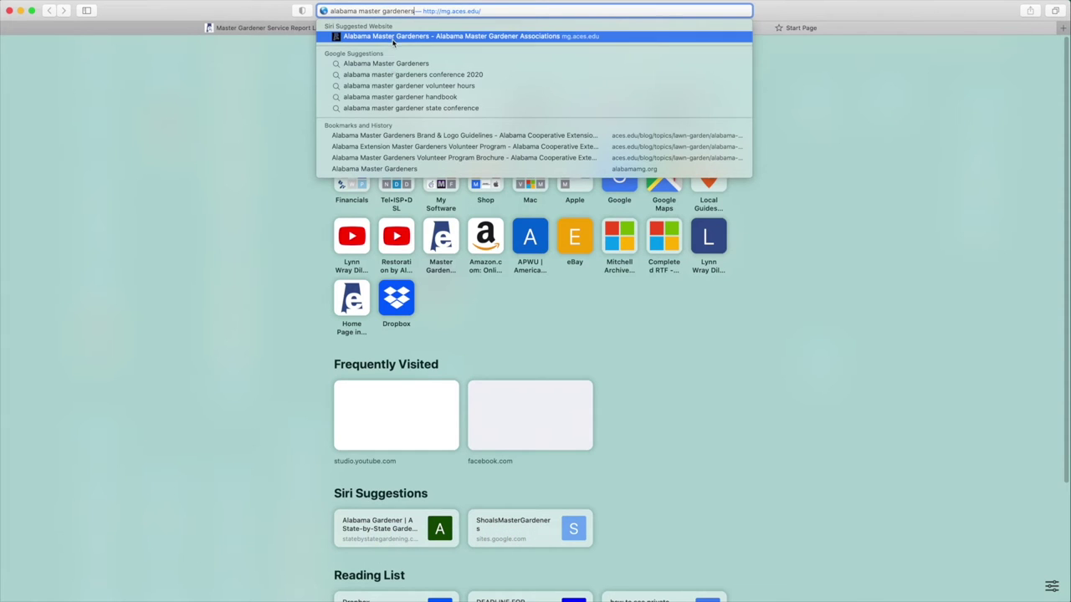
click(392, 38)
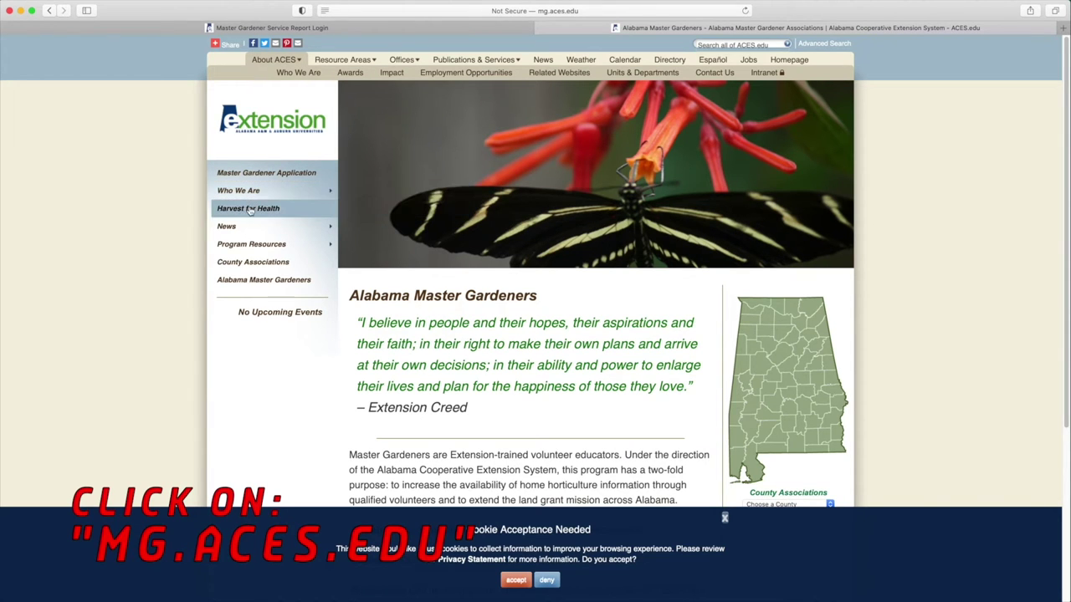
Step: Go to Volunteer Reporting under Program Resources to reach the Service Report login page
mouse_move(242, 228)
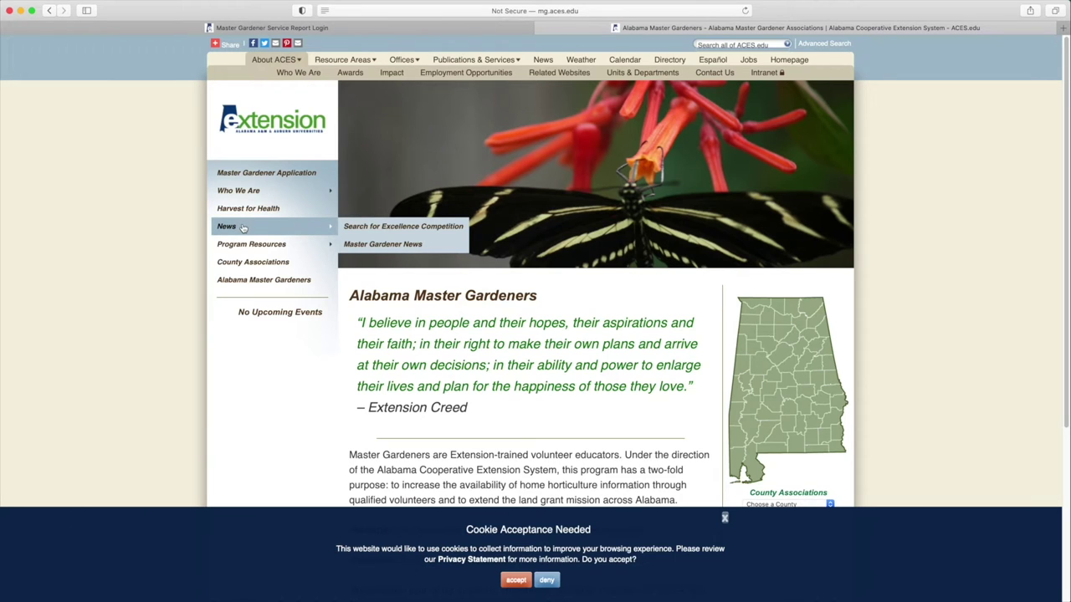
mouse_move(244, 246)
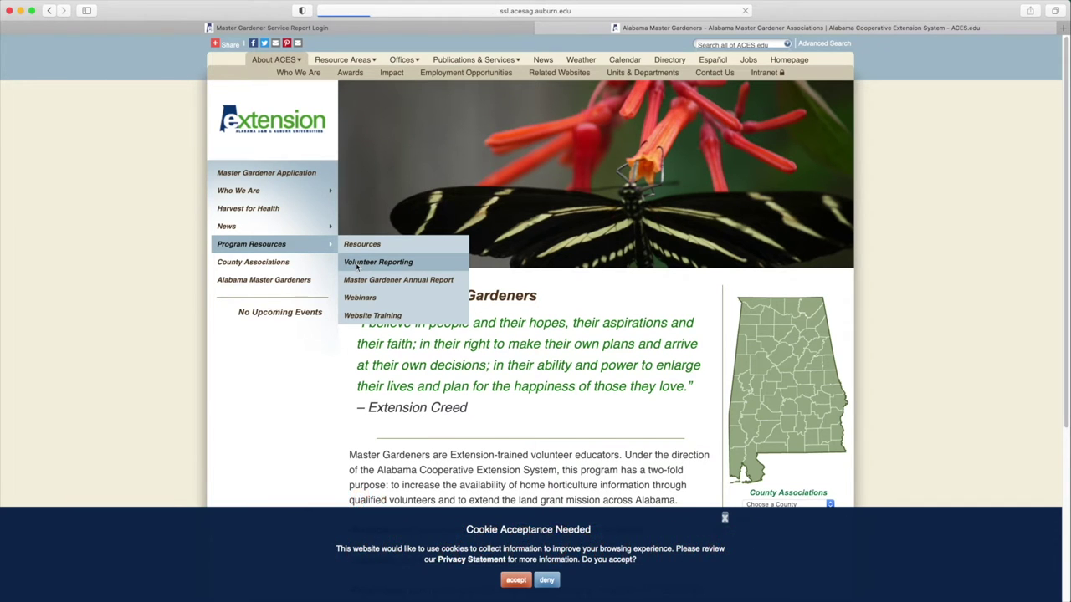
click(377, 262)
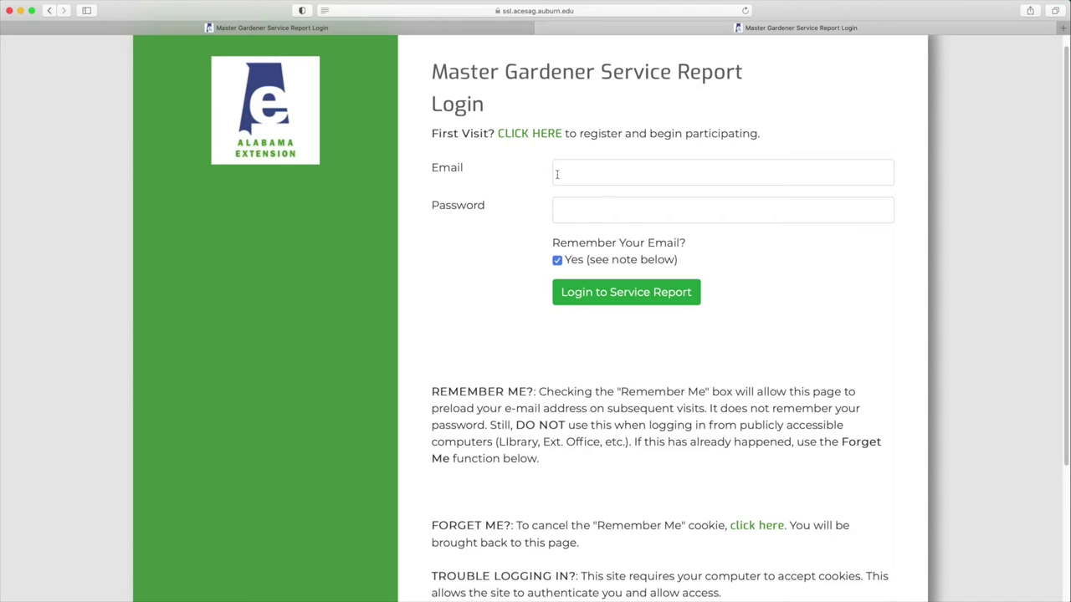
Step: Start first-visit registration and choose Shoals (Colbert, Lauderdale, Franklin) as the county
click(532, 133)
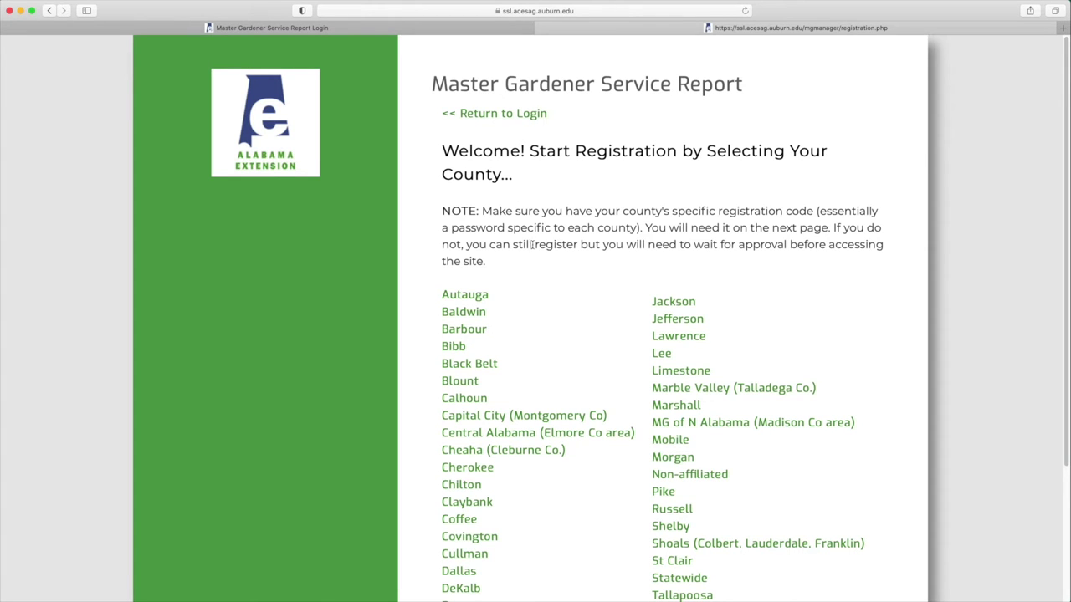
scroll(634, 345, down, 2)
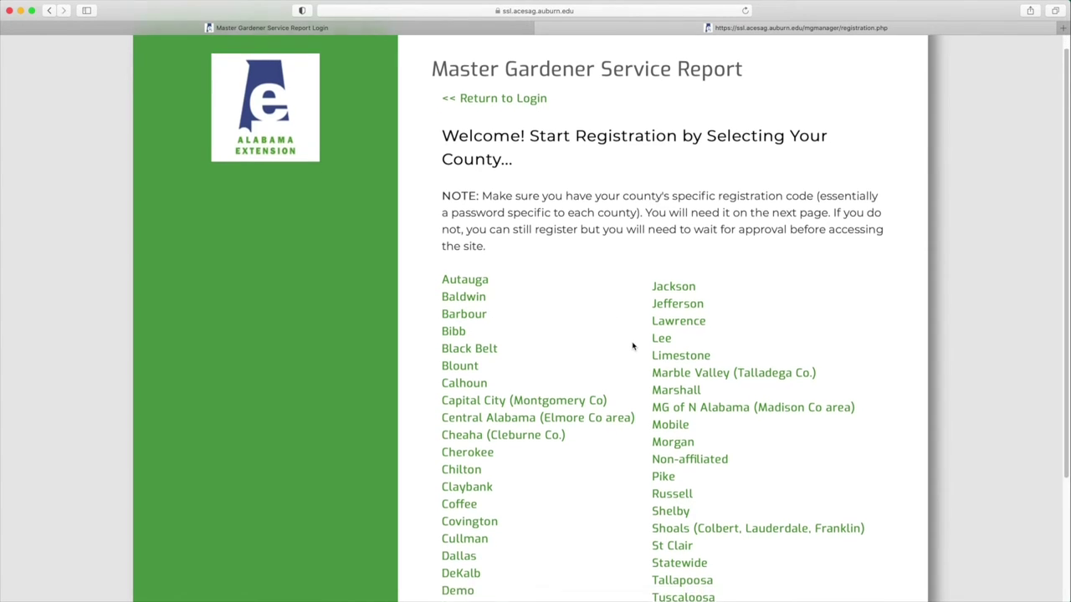
scroll(634, 345, down, 2)
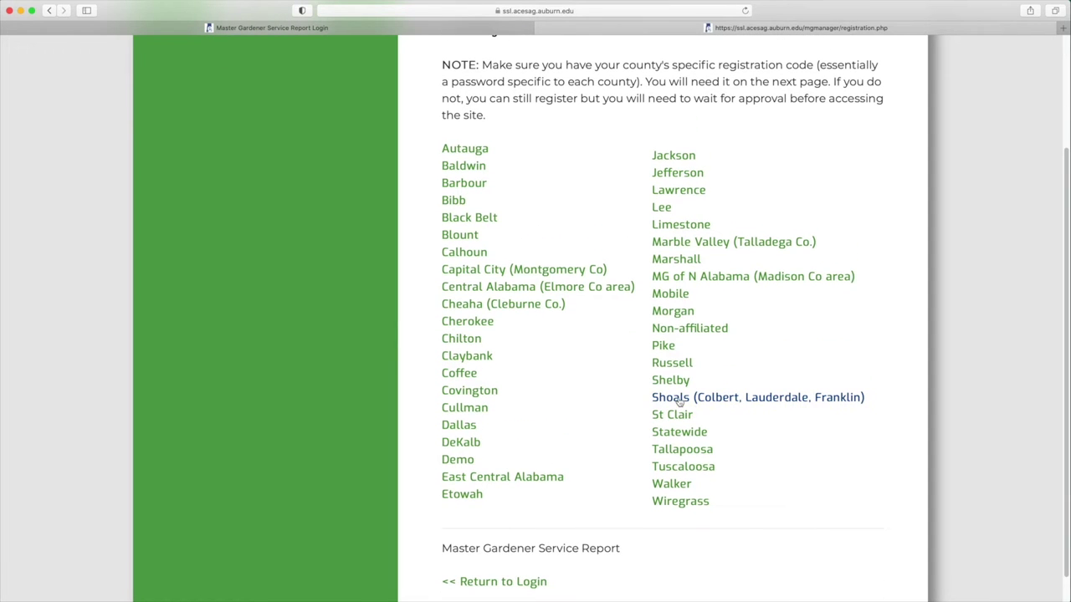
click(679, 400)
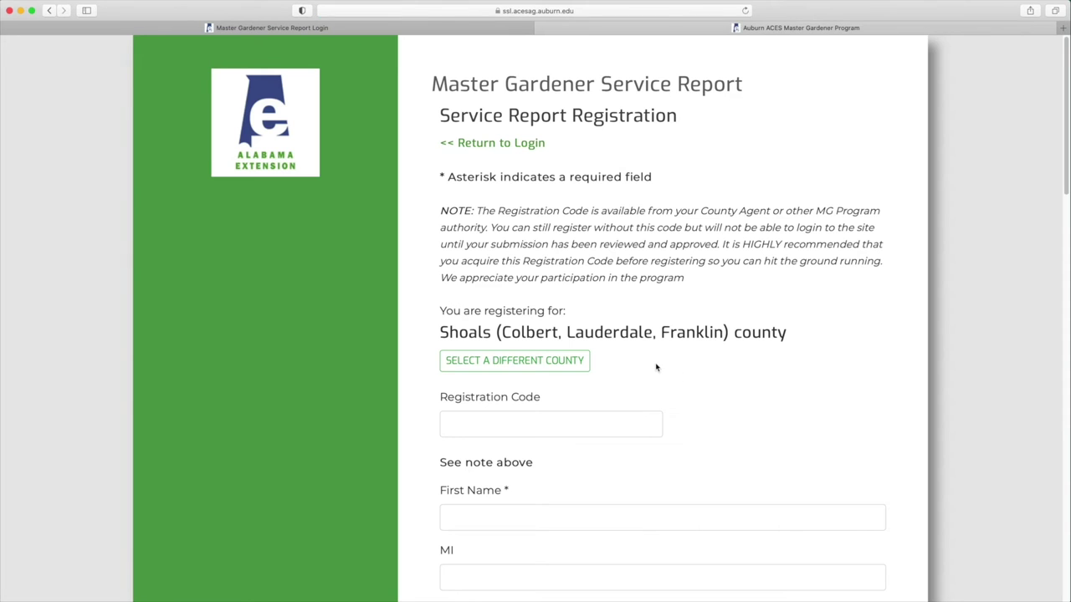
Step: Enter the county registration code, the volunteer's first name and middle initial
click(484, 433)
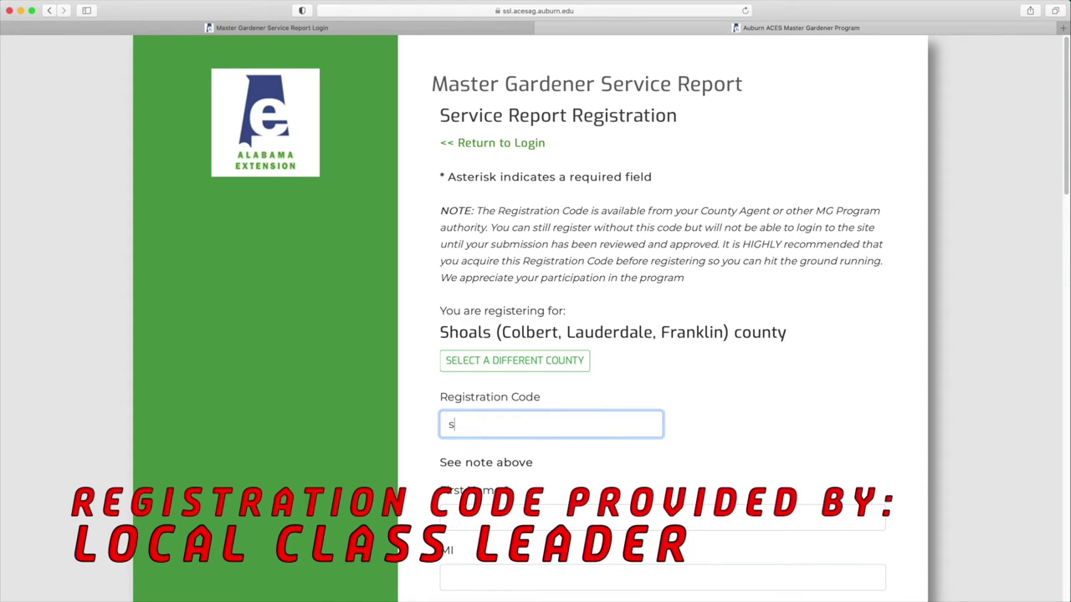
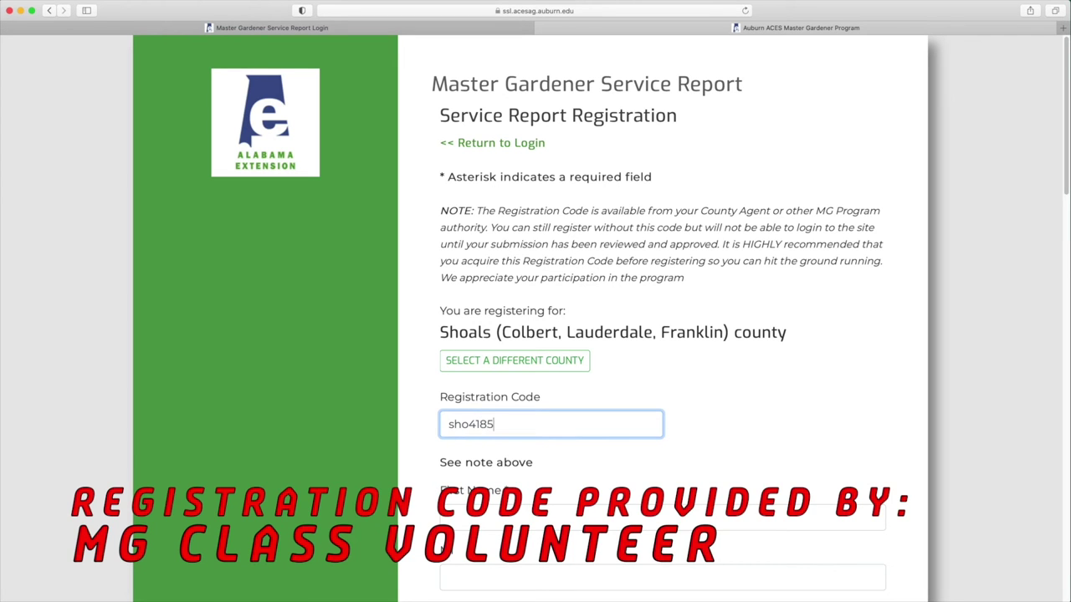
click(585, 518)
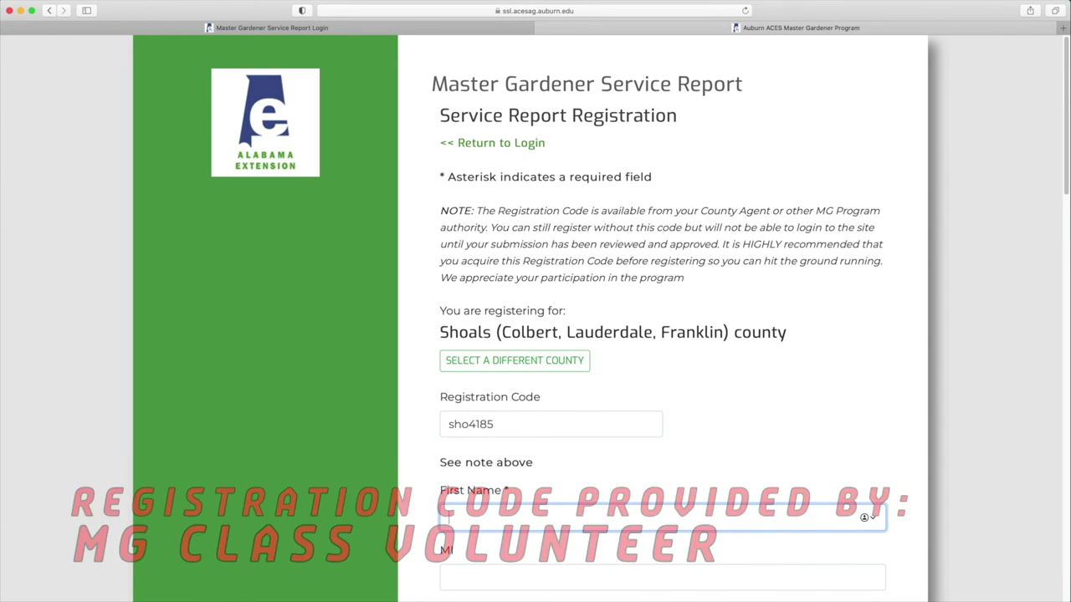
text(Te)
text(ss)
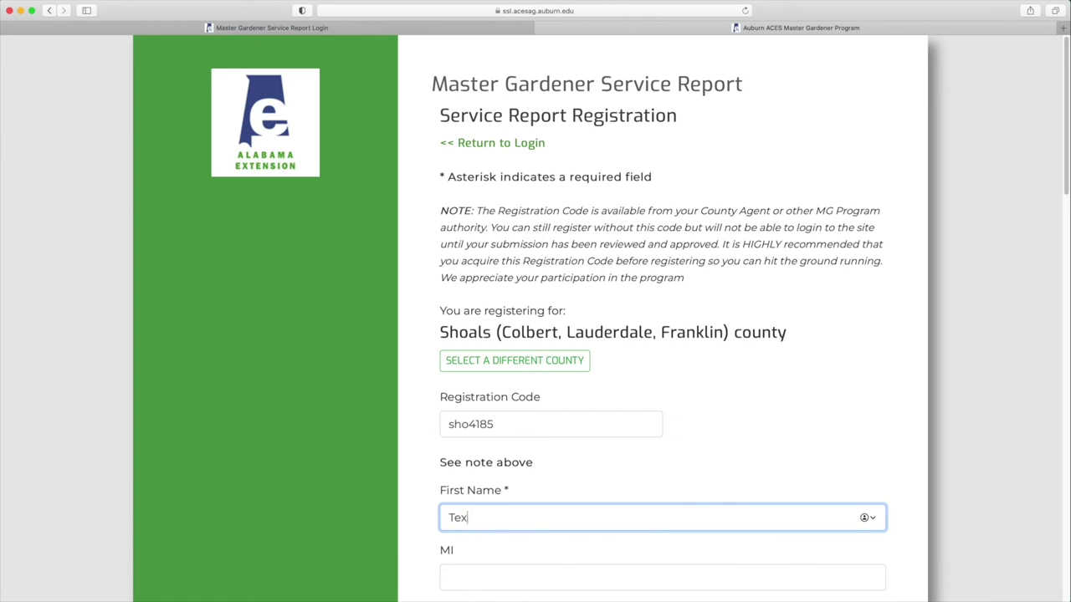
key(BackSpace)
key(BackSpace)
text(ss)
key(Tab)
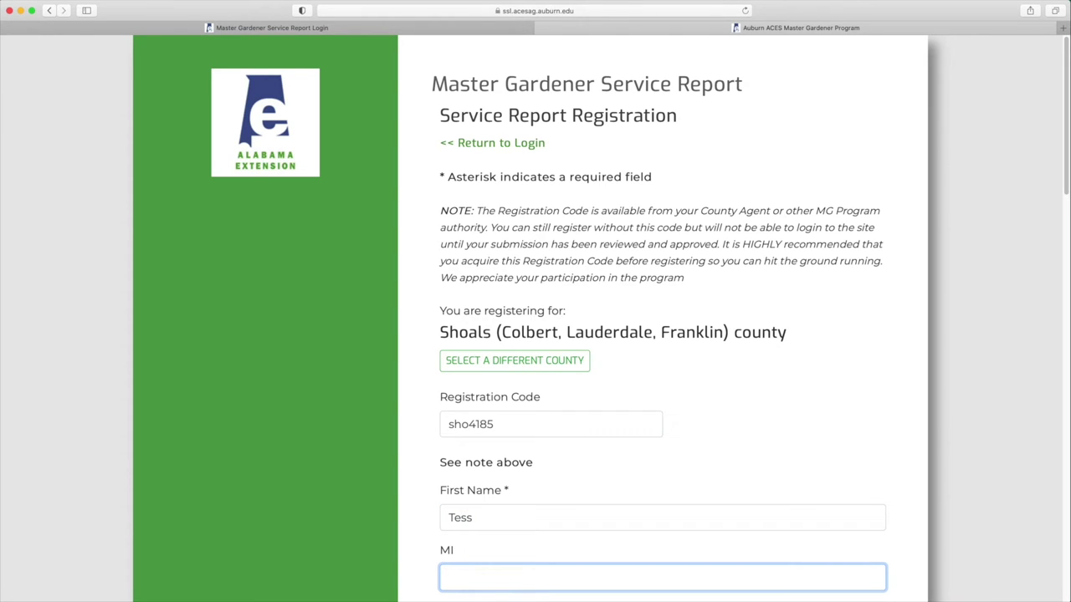
text(M)
Step: Fill in the volunteer's last name and nickname
scroll(491, 387, down, 4)
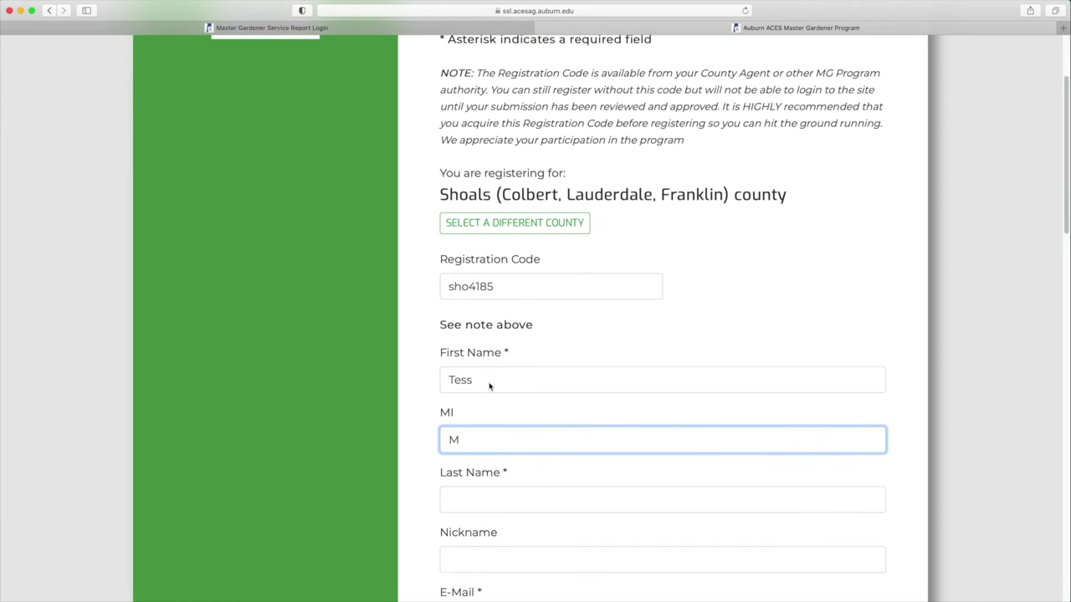
click(460, 493)
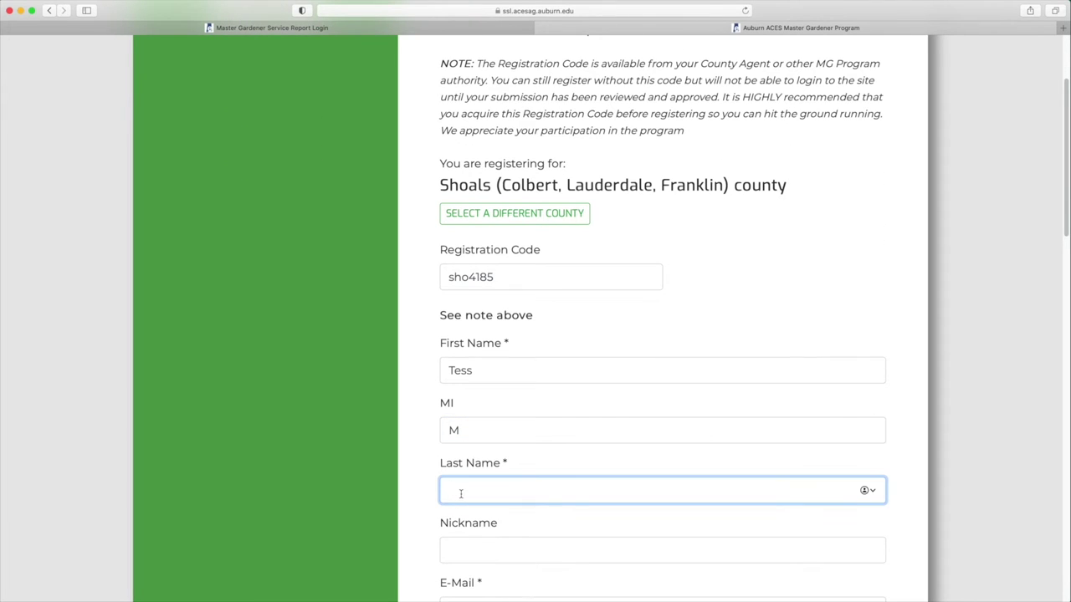
text(Intern)
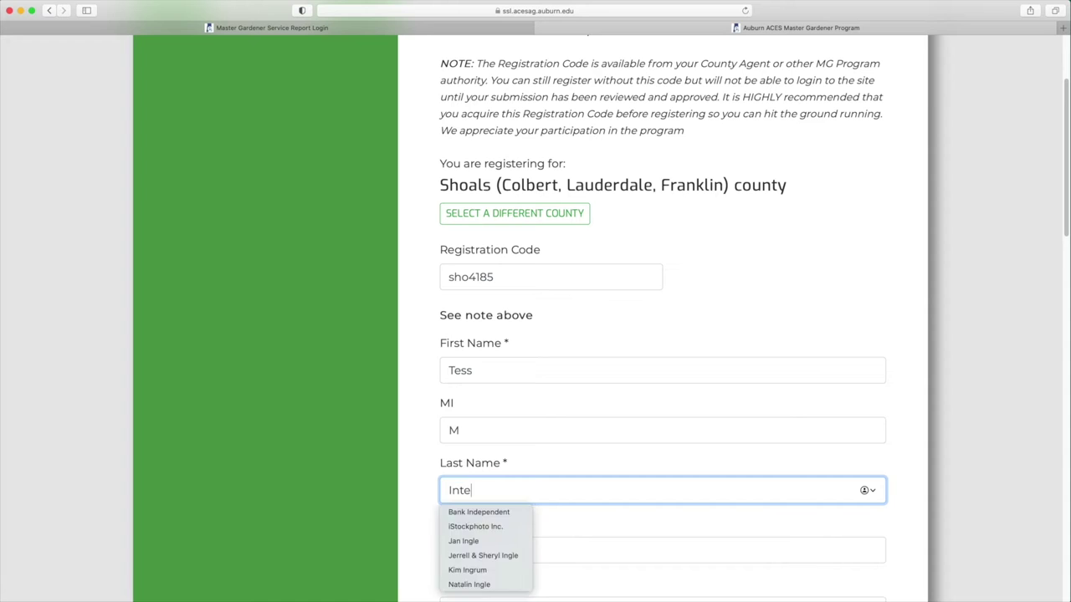
key(Tab)
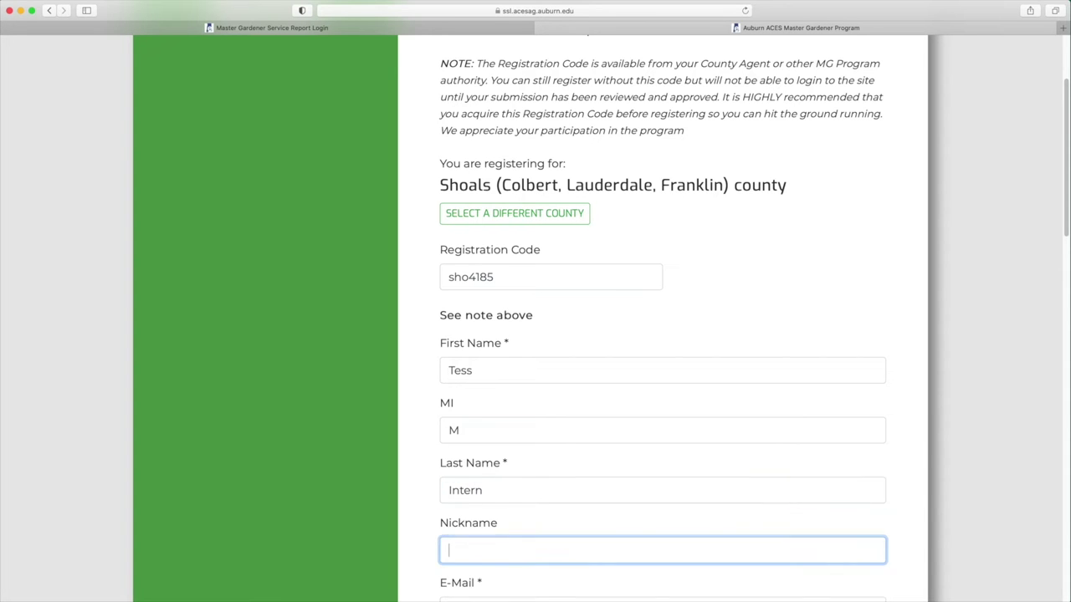
text(Tessie)
key(Tab)
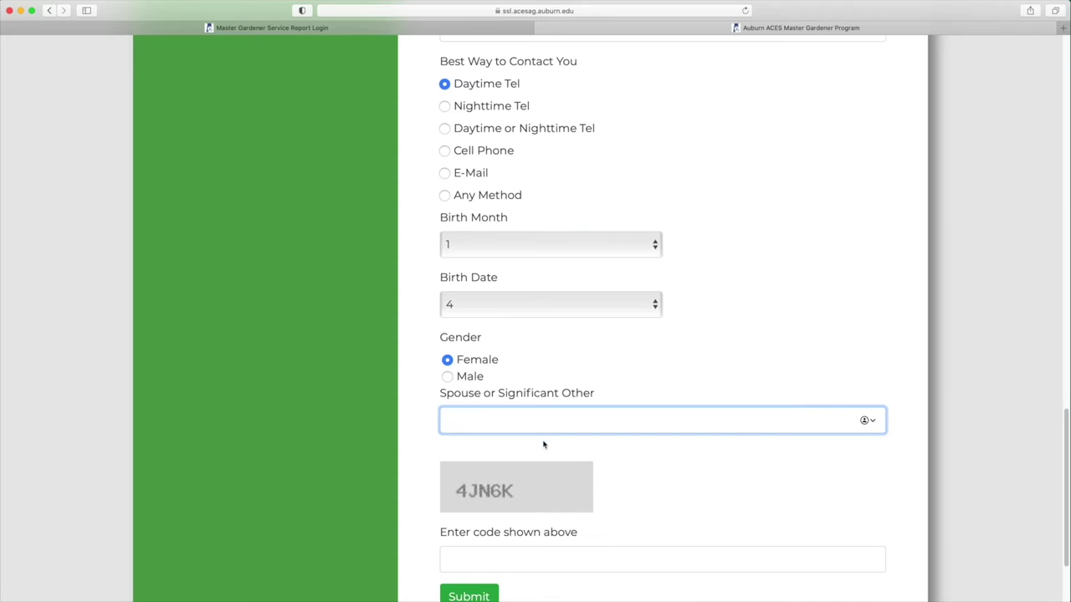
Step: Enter the spouse's name and the on-screen verification code
scroll(639, 477, down, 2)
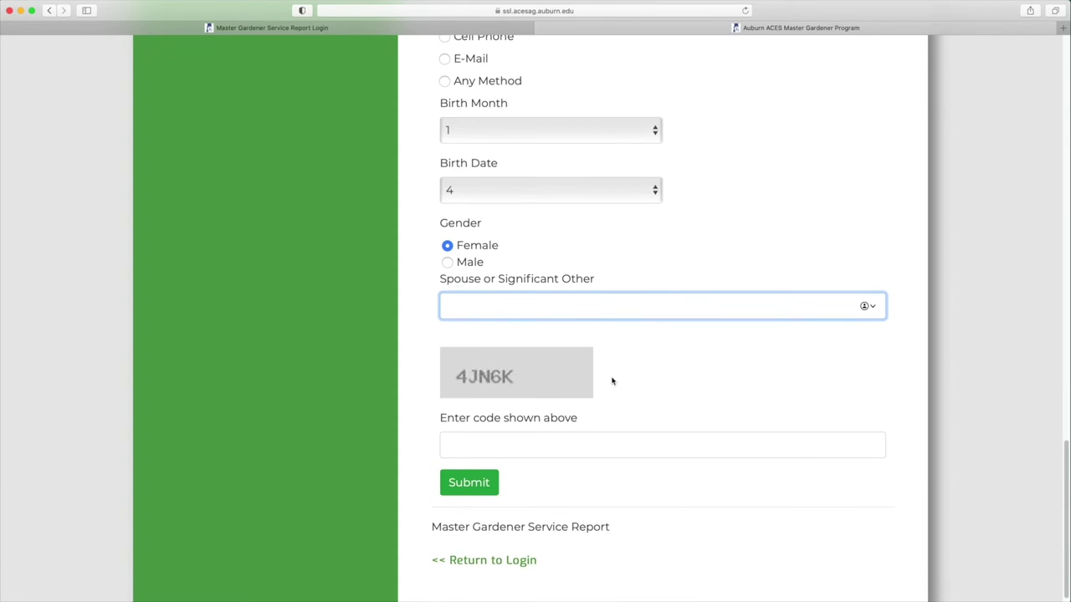
scroll(614, 382, down, 1)
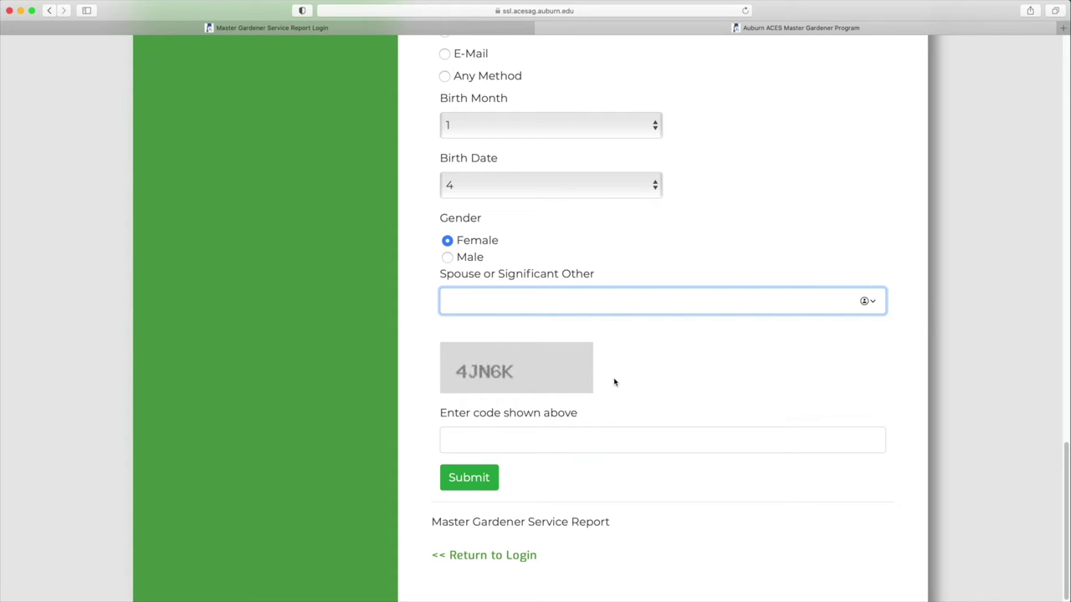
text(Grant)
click(495, 439)
text(4)
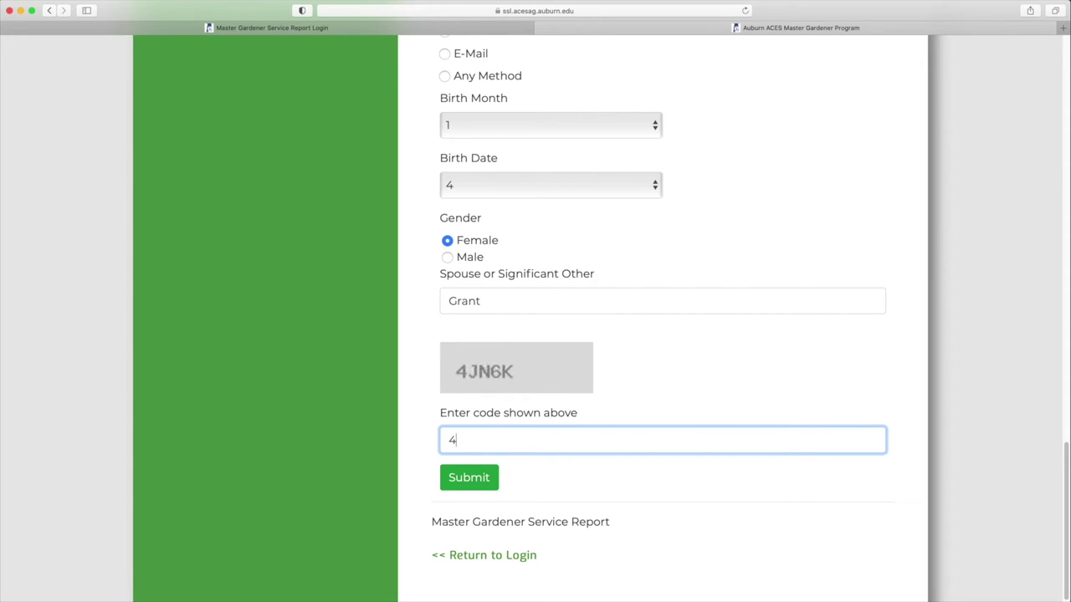
text(JN6K)
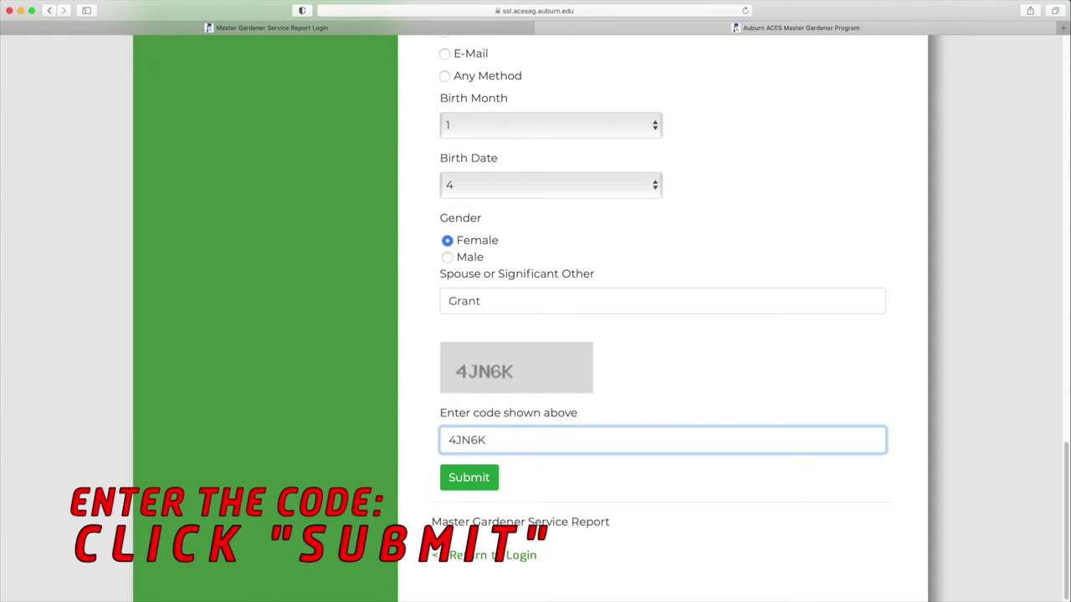
Step: Submit the registration and review the successful-registration confirmation page
click(473, 478)
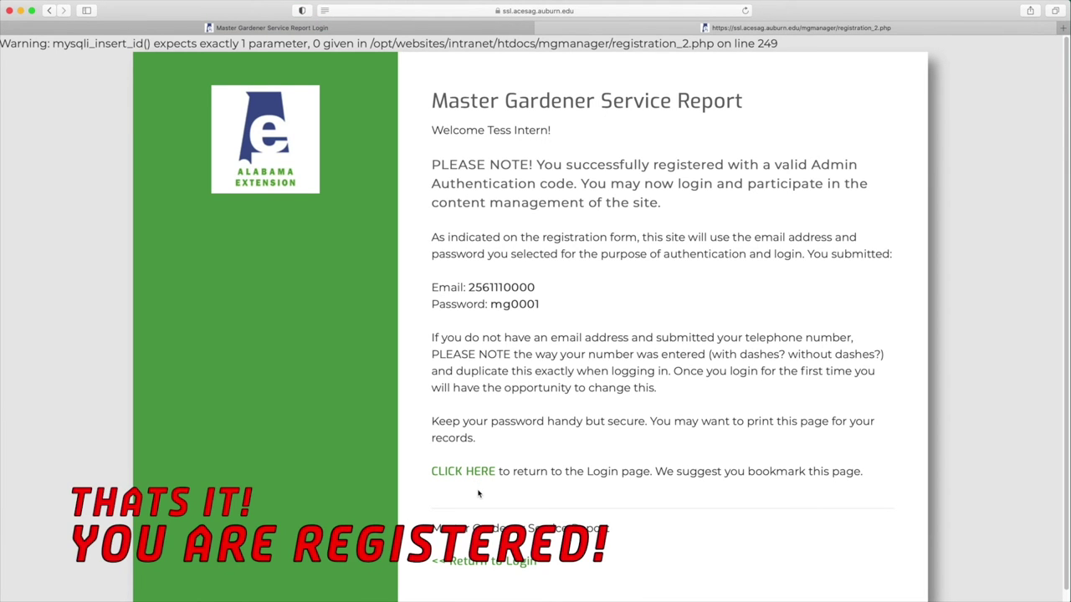
scroll(476, 491, down, 1)
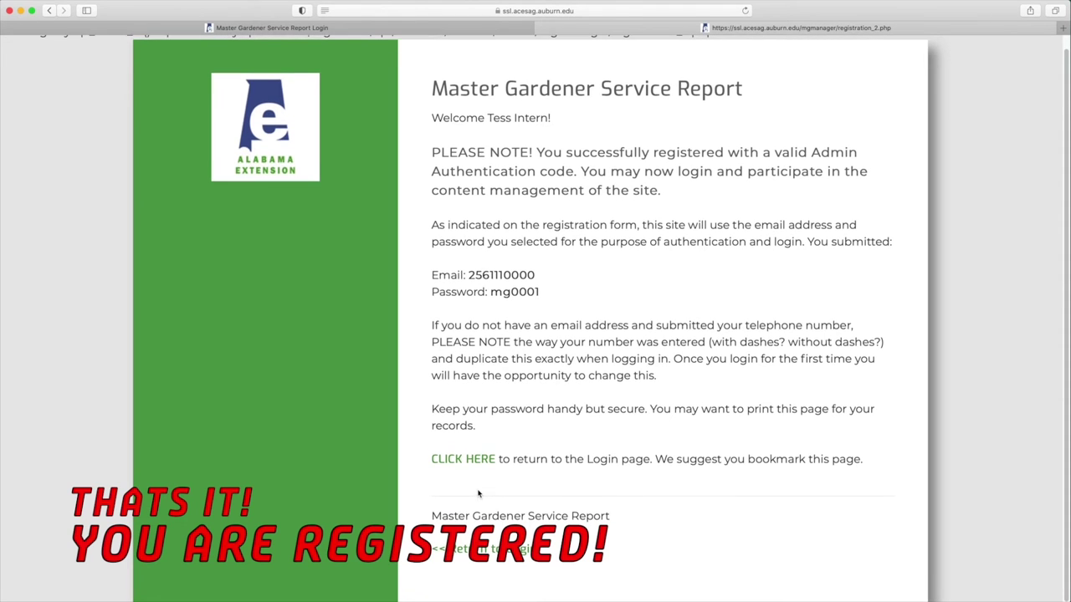
scroll(478, 493, up, 1)
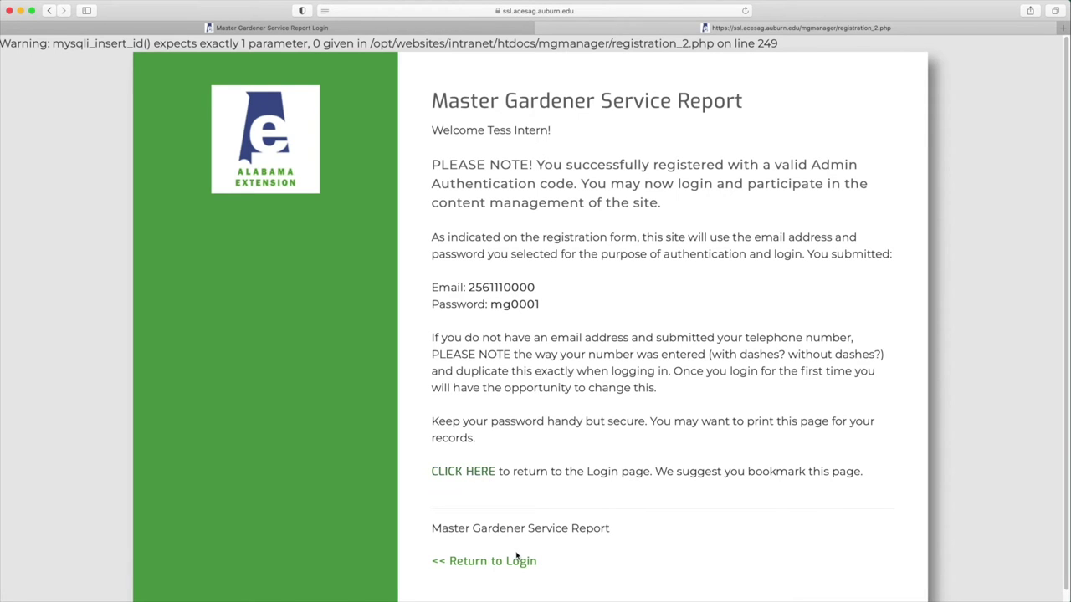
Step: Log in with the registered e-mail and password, leaving Remember Your Email unchecked
click(468, 470)
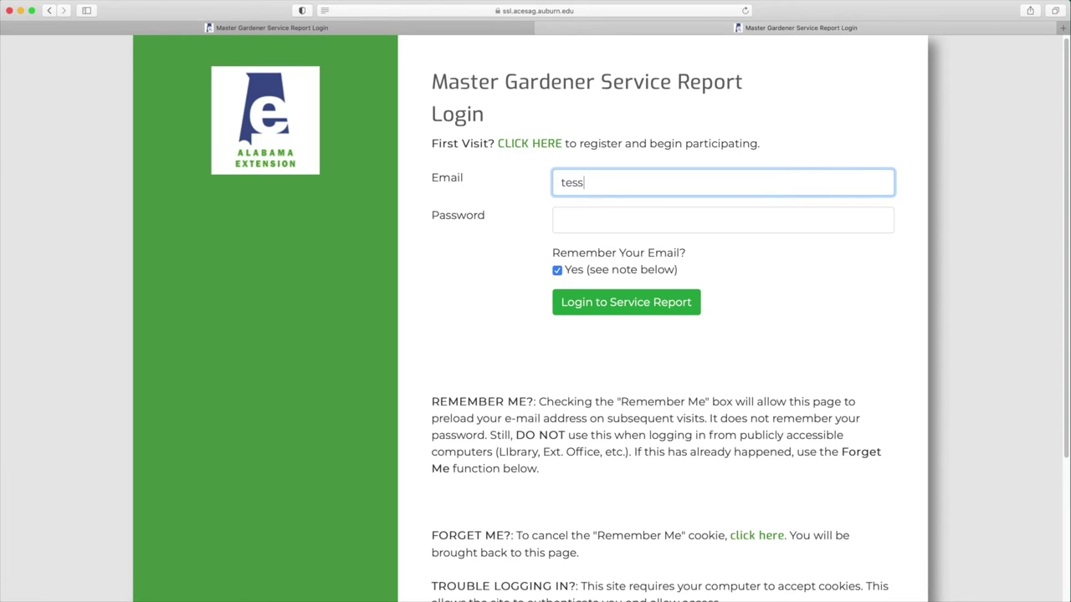
click(723, 220)
text(••••••)
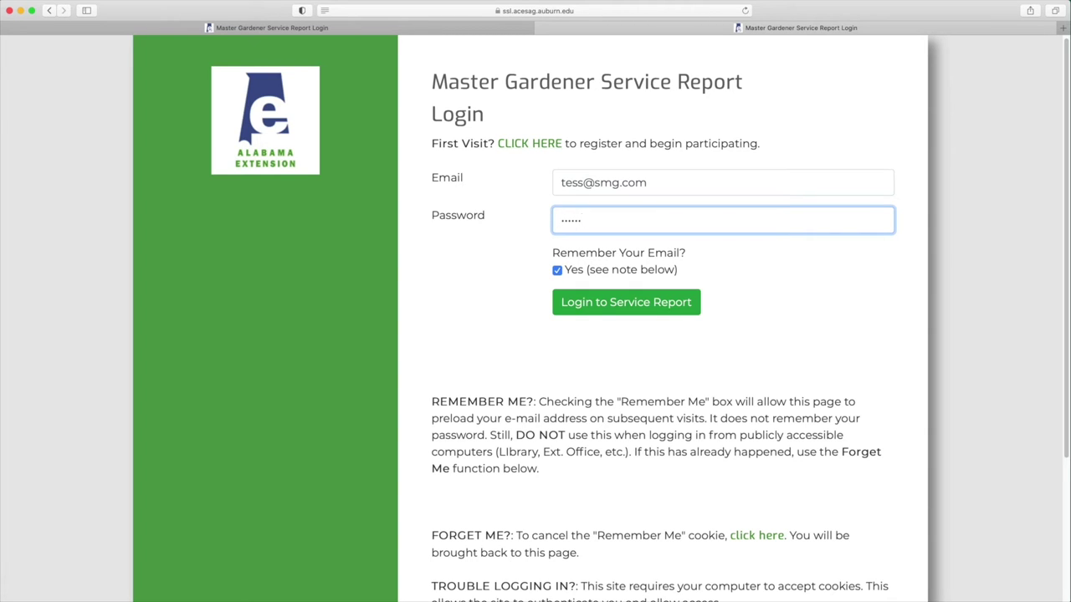
click(558, 270)
click(558, 270)
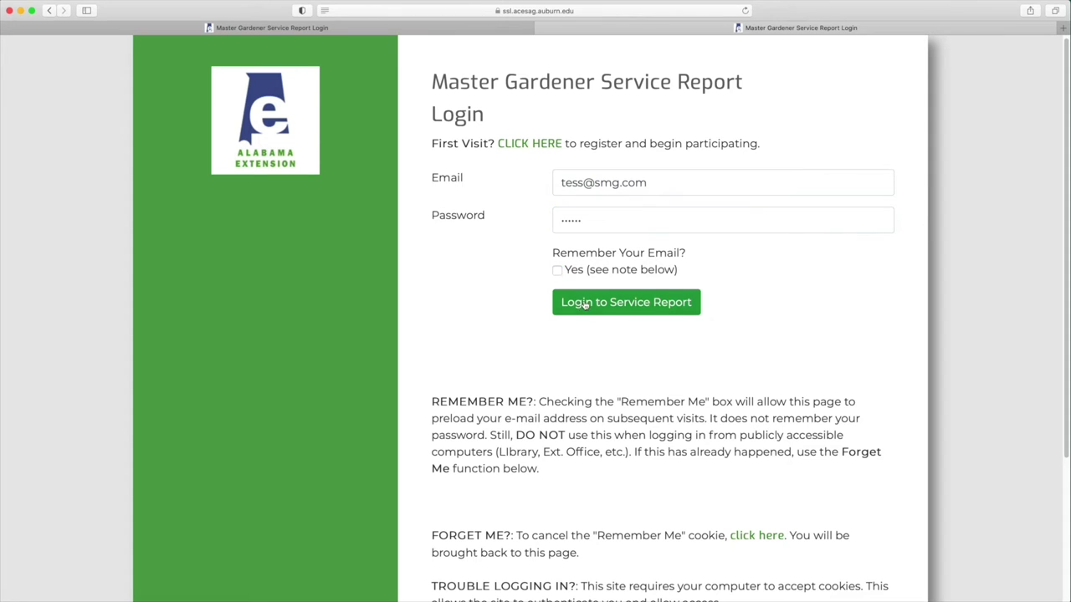
click(593, 304)
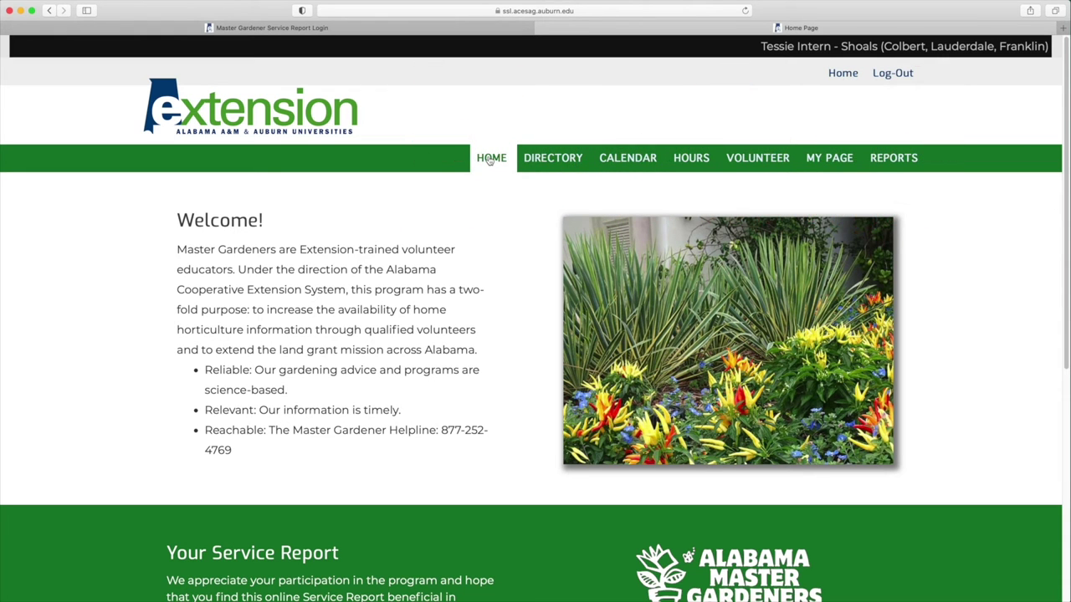
Step: Browse the volunteer cards in the county Directory
click(548, 159)
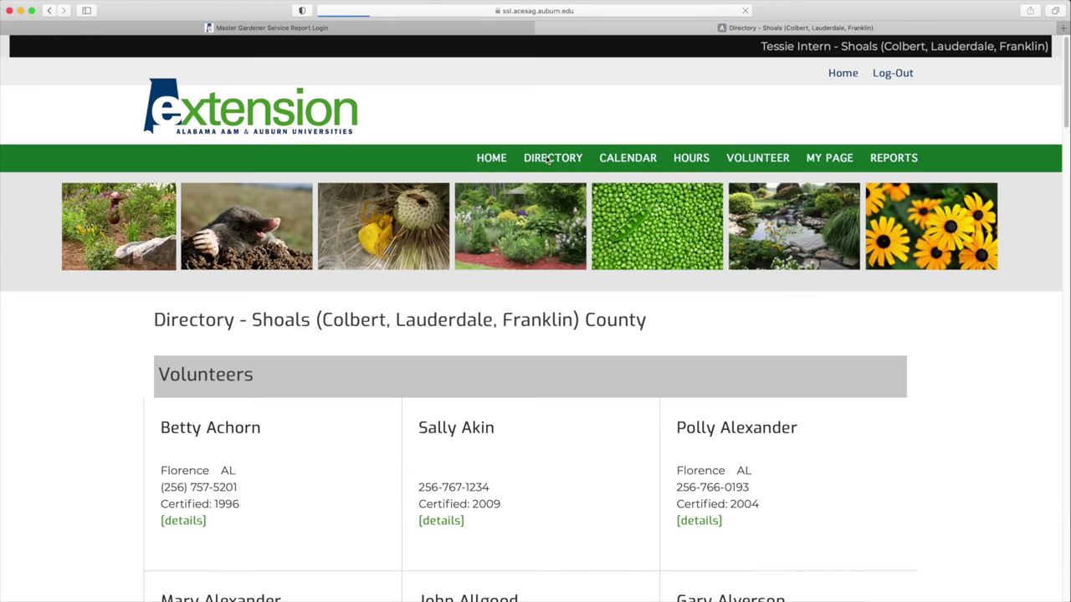
scroll(454, 287, down, 5)
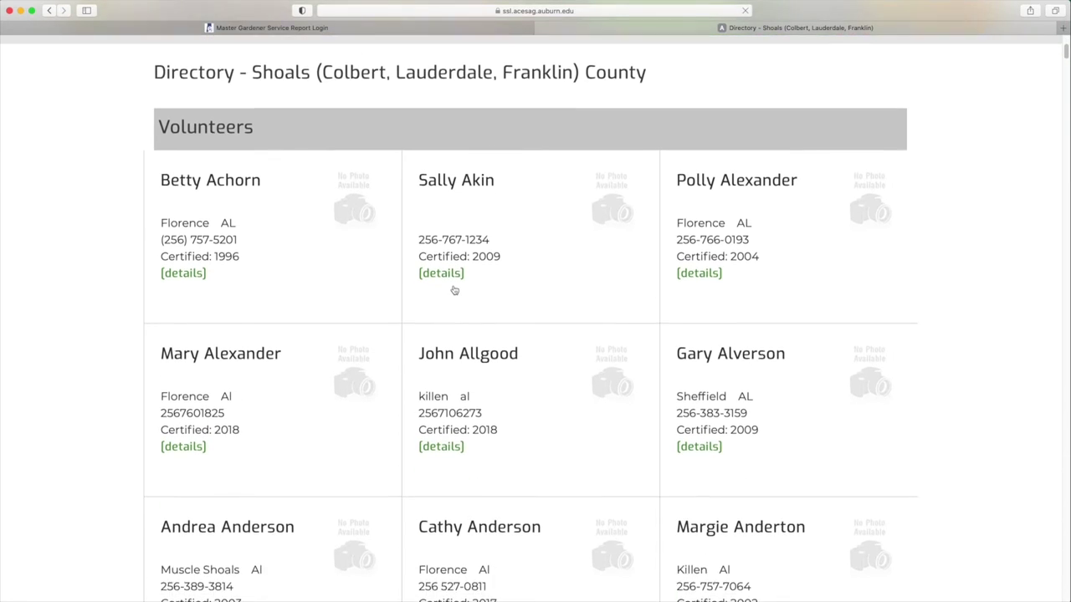
scroll(454, 288, down, 5)
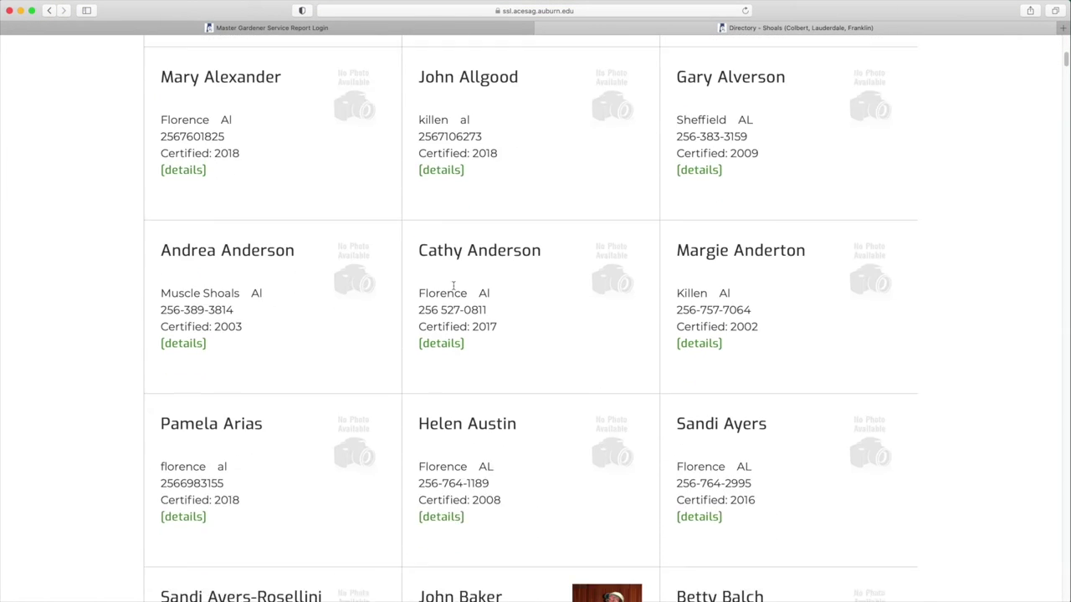
scroll(452, 286, down, 6)
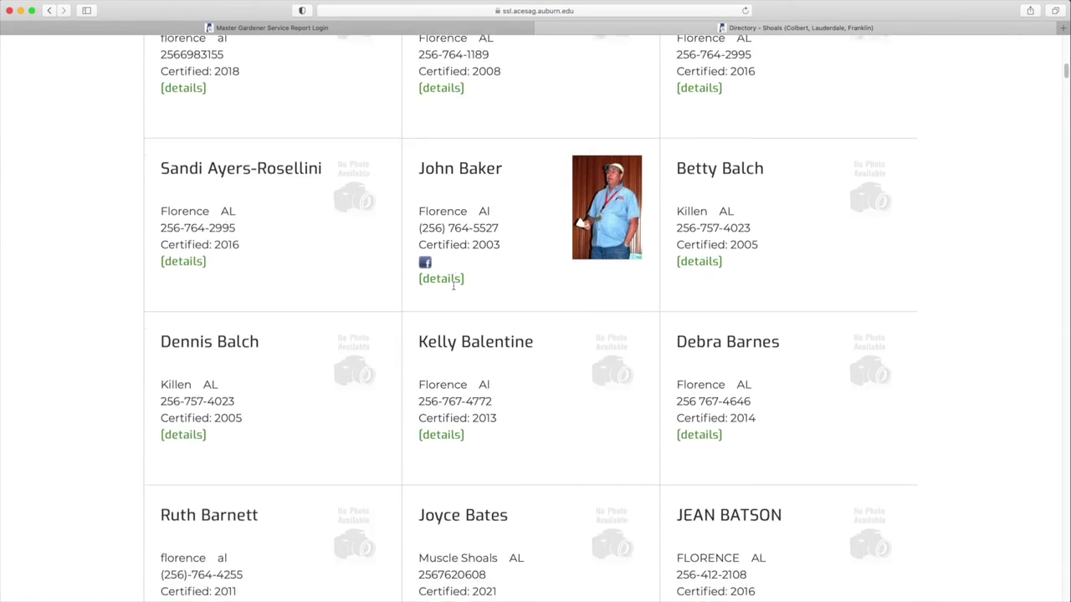
scroll(452, 286, up, 15)
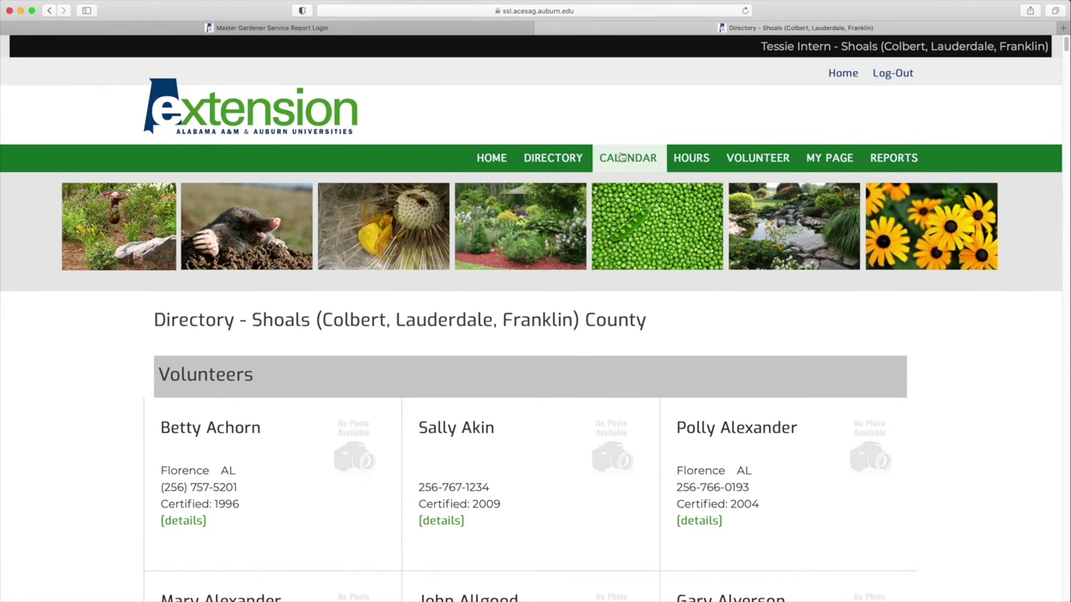
Step: Browse the Event Calendar months, ending at January 2021
click(621, 156)
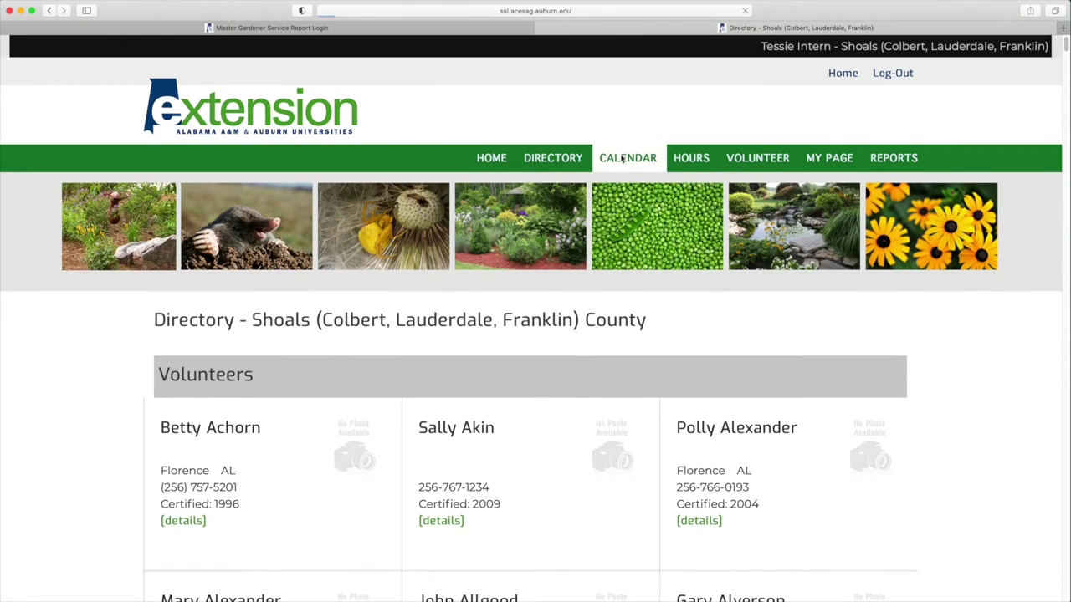
scroll(429, 309, down, 2)
scroll(430, 309, down, 4)
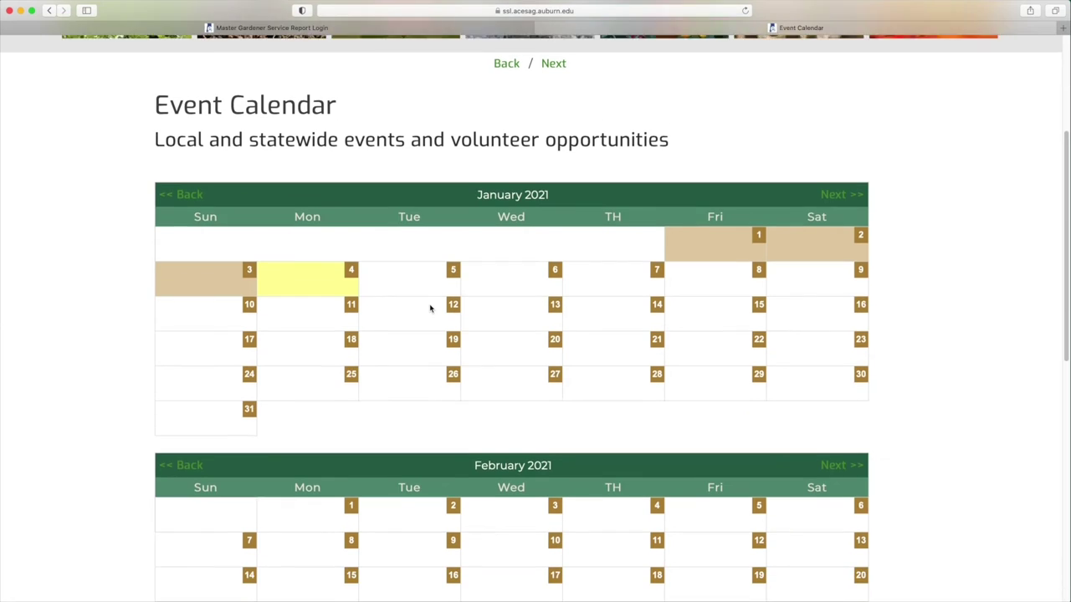
scroll(397, 302, down, 9)
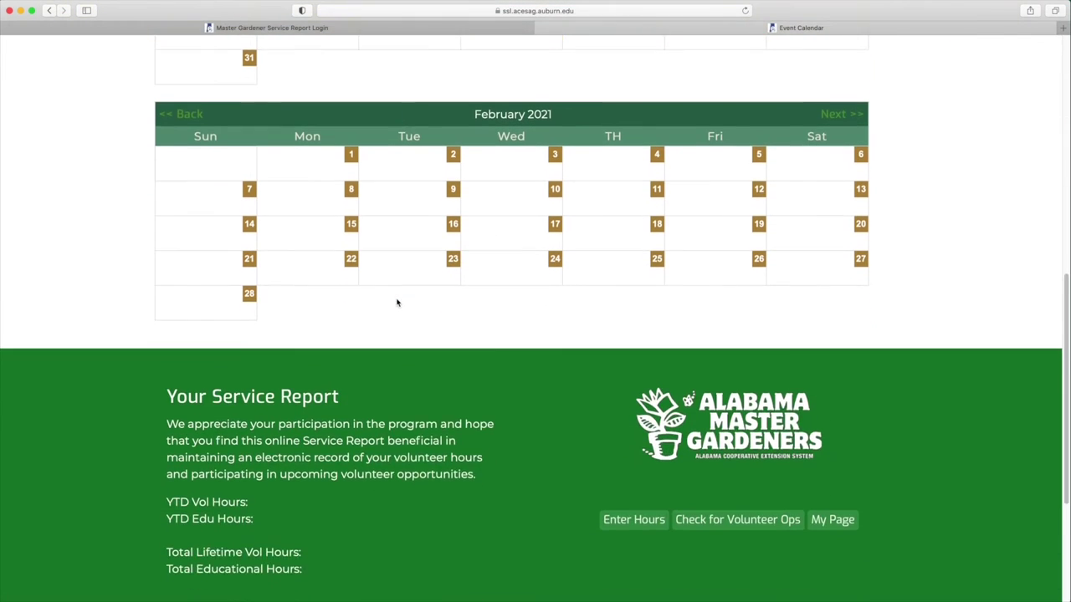
scroll(397, 303, up, 10)
scroll(397, 303, up, 5)
scroll(397, 303, down, 13)
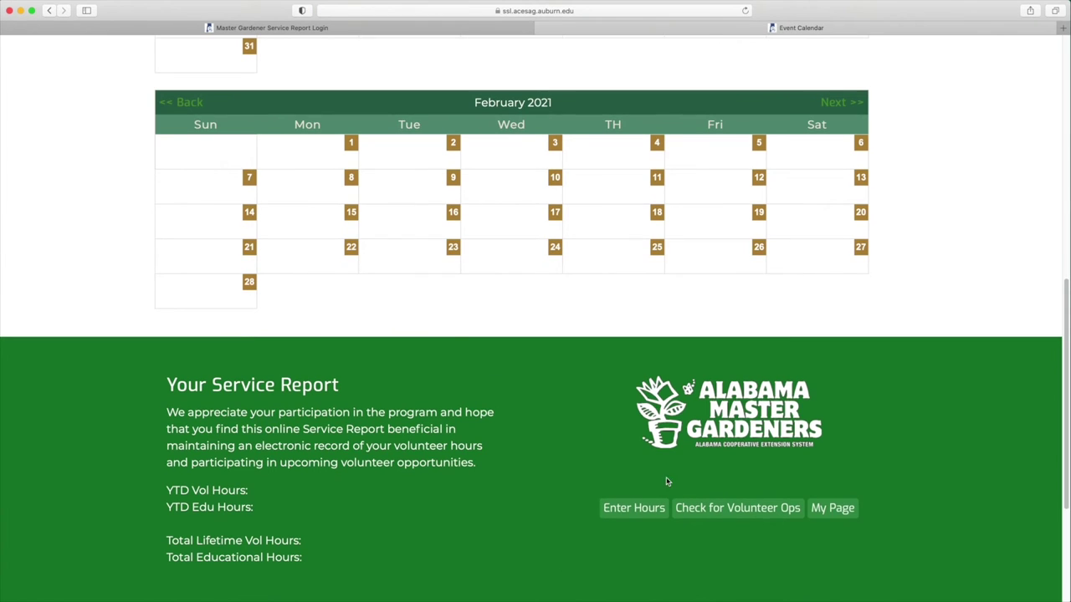
scroll(552, 180, down, 3)
scroll(551, 178, up, 10)
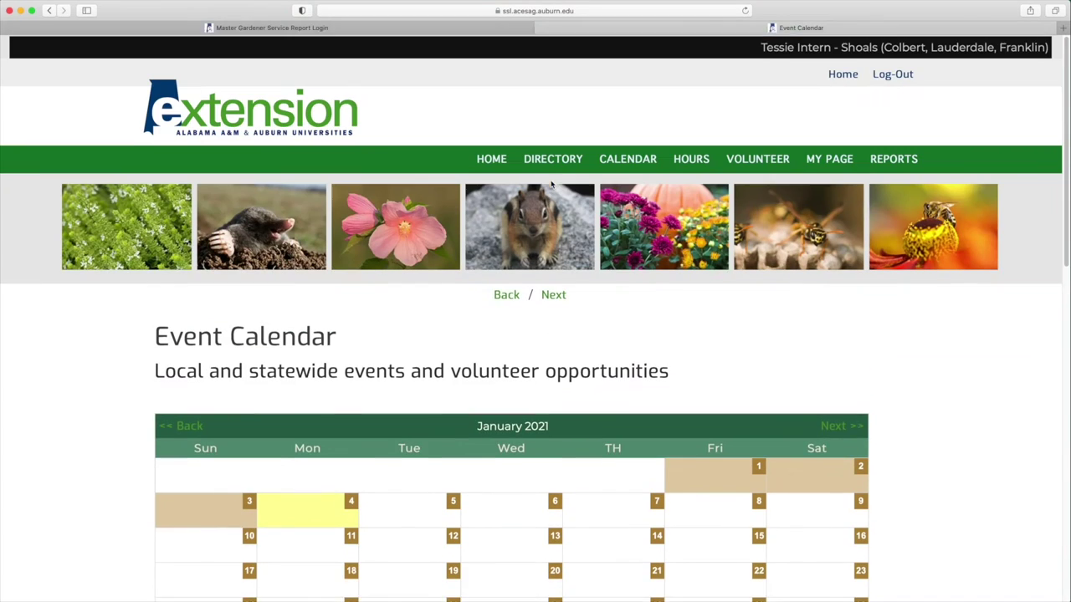
Step: Start a new hours entry dated 1/4/2021 in the MGA/AMGA administration category
click(683, 160)
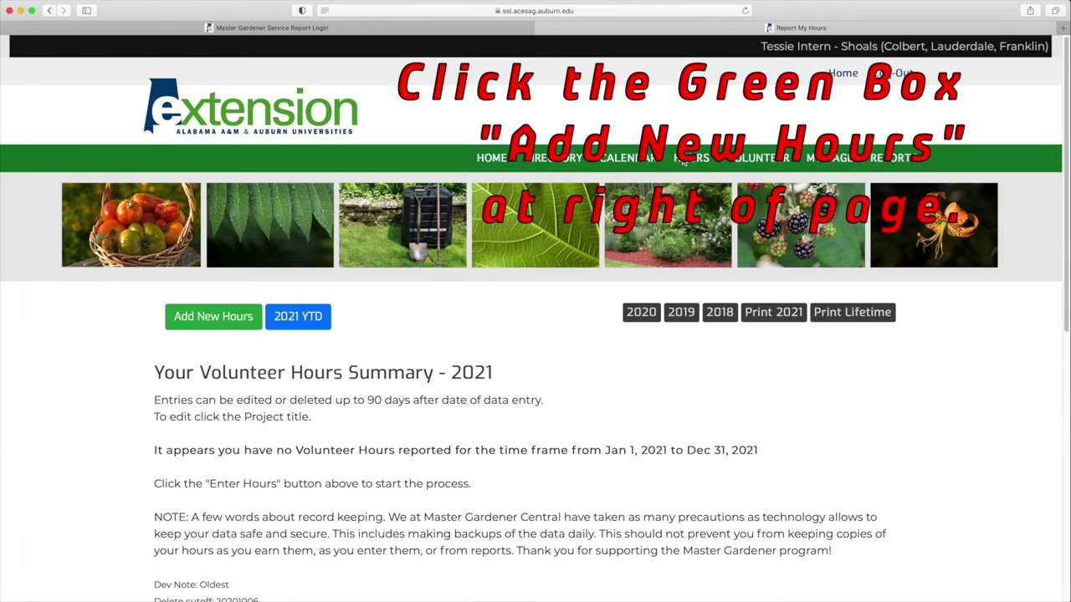
click(214, 318)
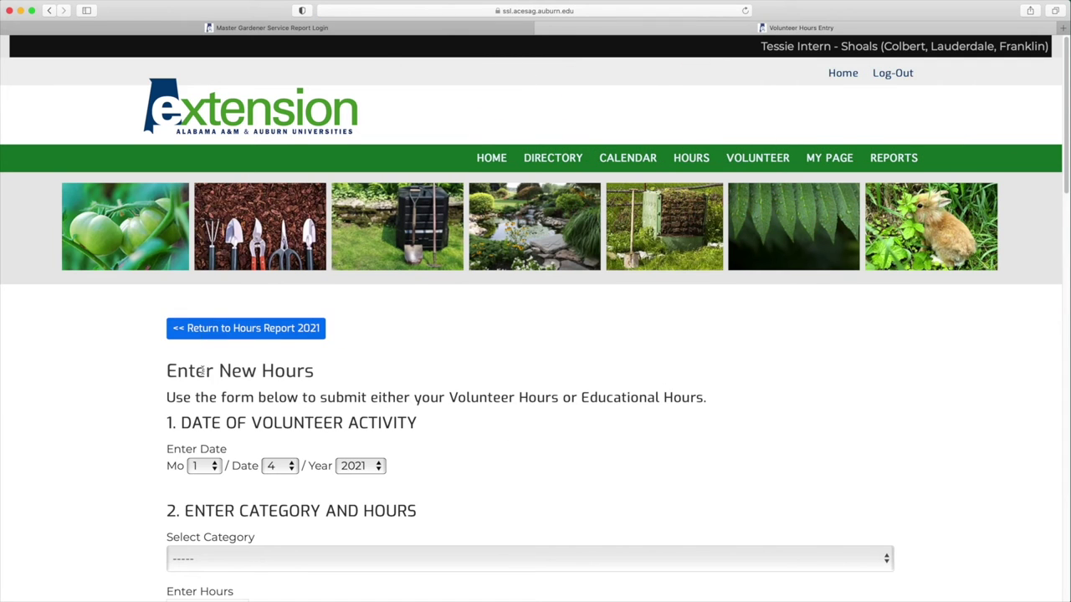
scroll(205, 375, down, 5)
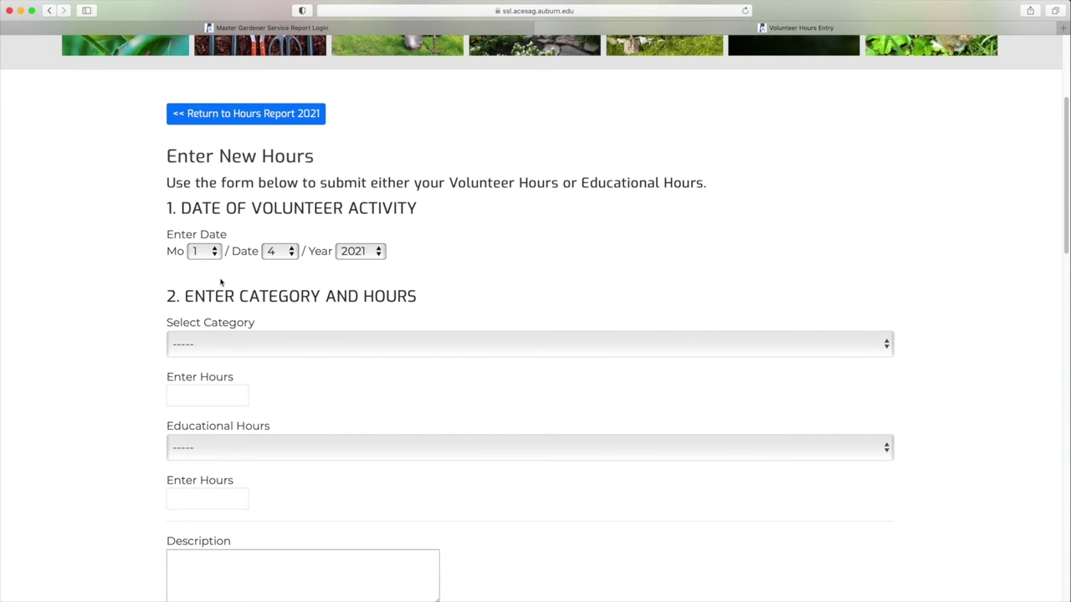
click(207, 254)
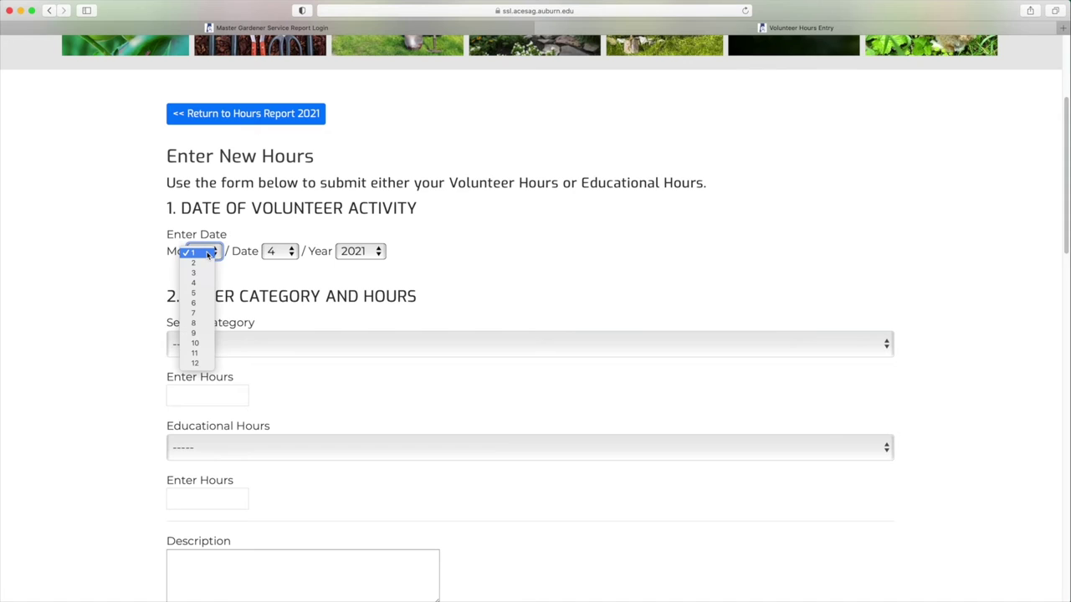
click(209, 253)
click(279, 254)
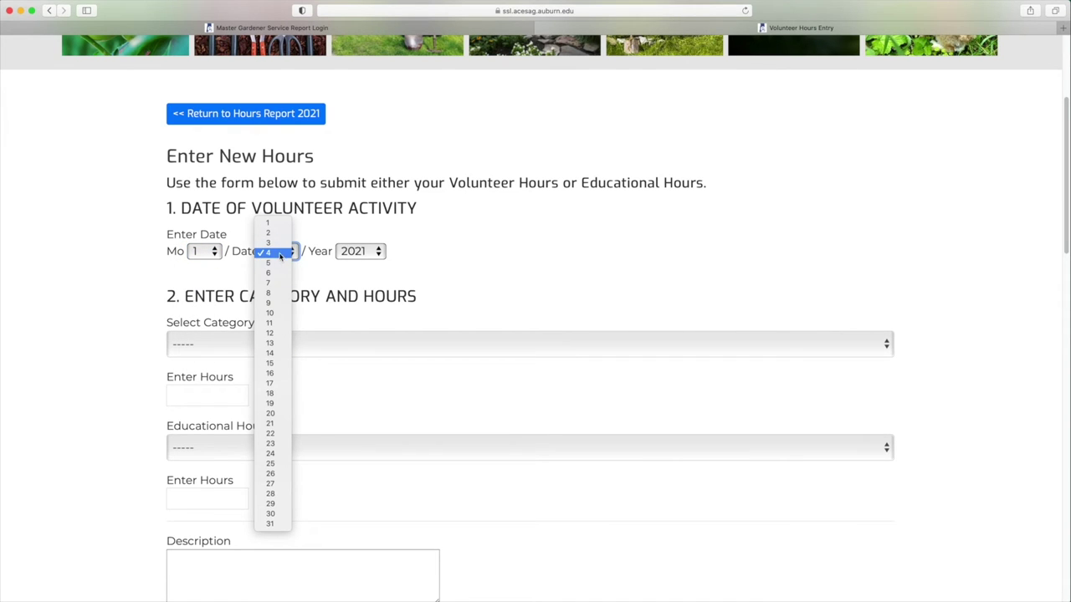
click(280, 255)
click(373, 253)
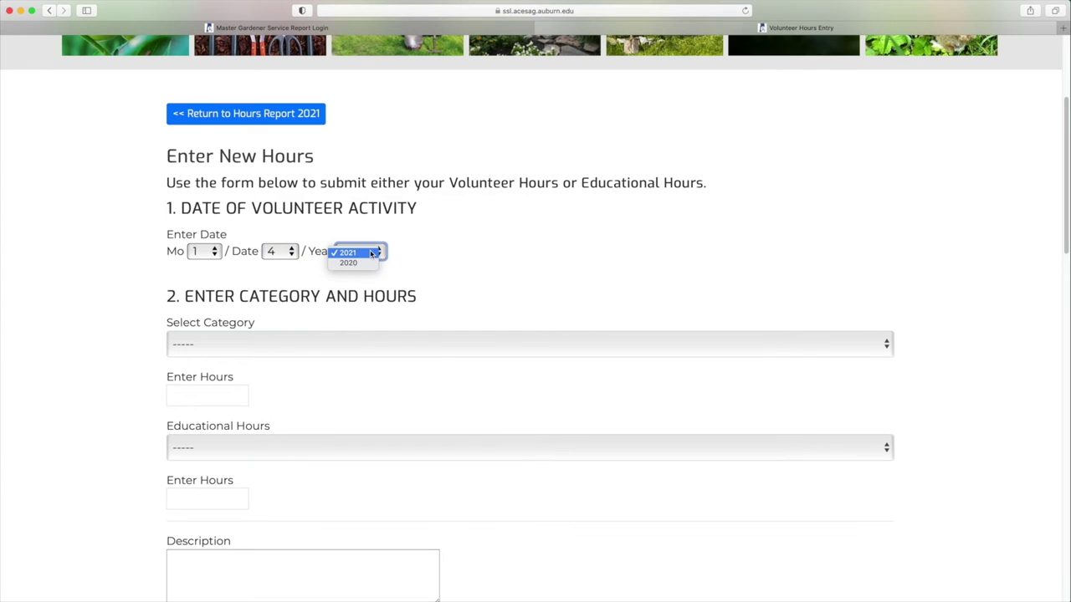
click(372, 252)
click(225, 347)
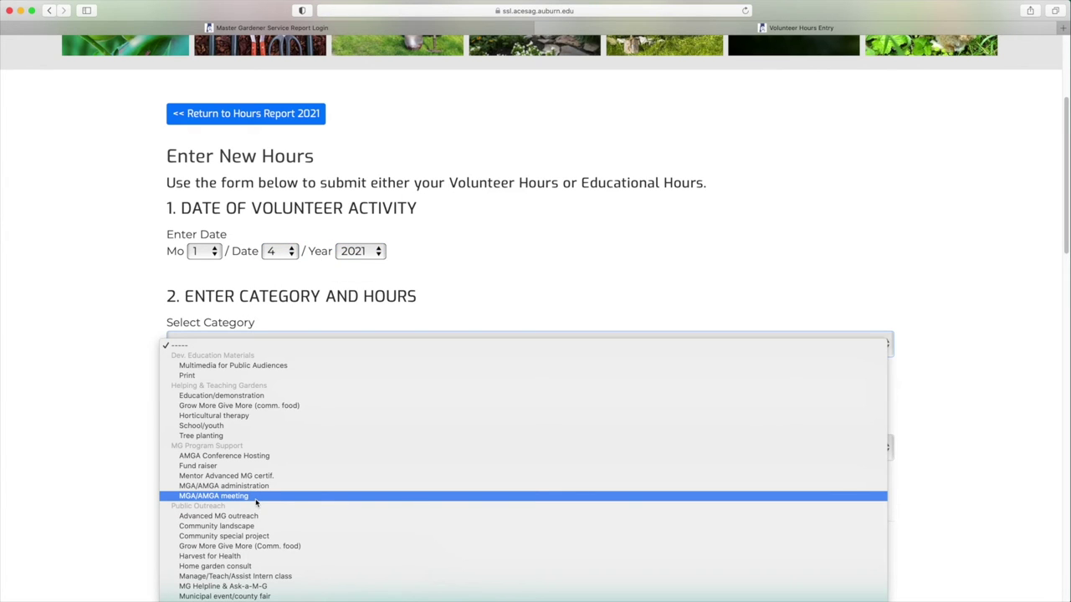
click(254, 486)
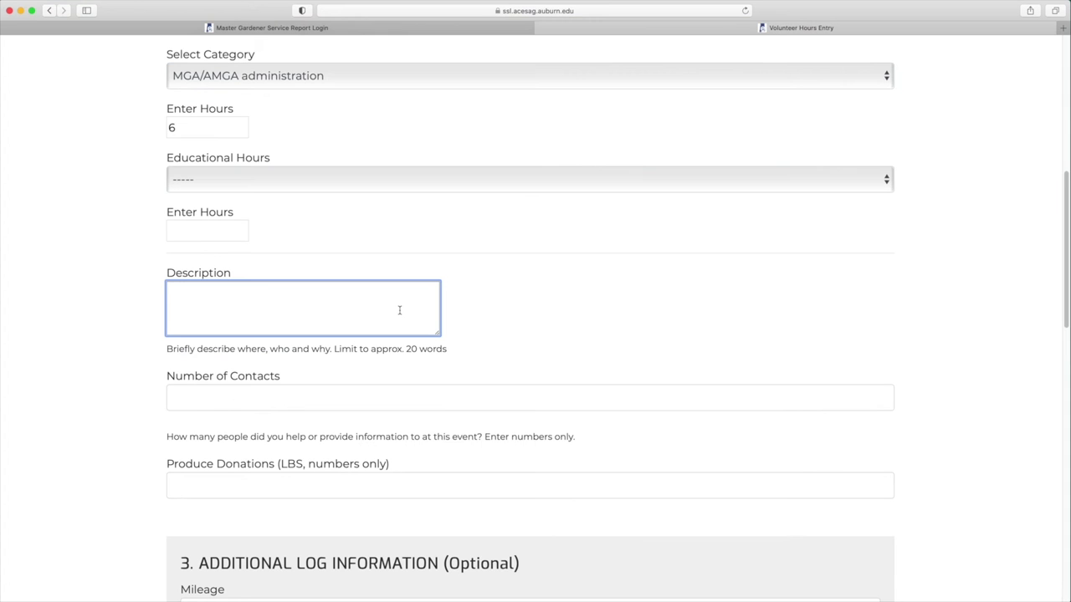
Step: Describe it as 'Assist with recruiting new interns' with 25 contacts and mileage 6
text(A)
key(BackSpace)
text(Assist with recruiting new interns)
click(176, 398)
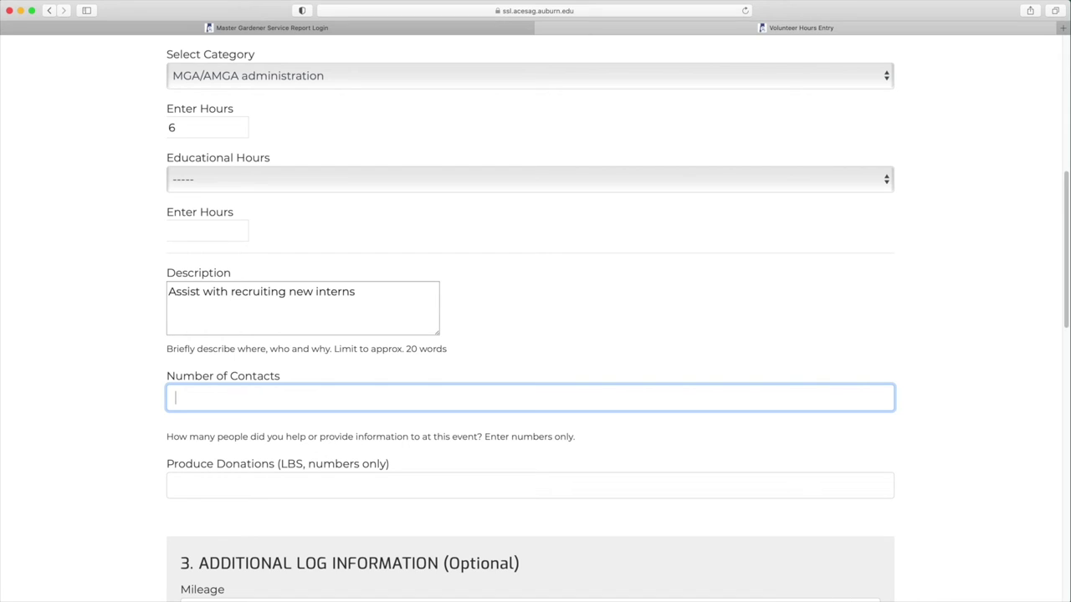
text(25)
click(176, 485)
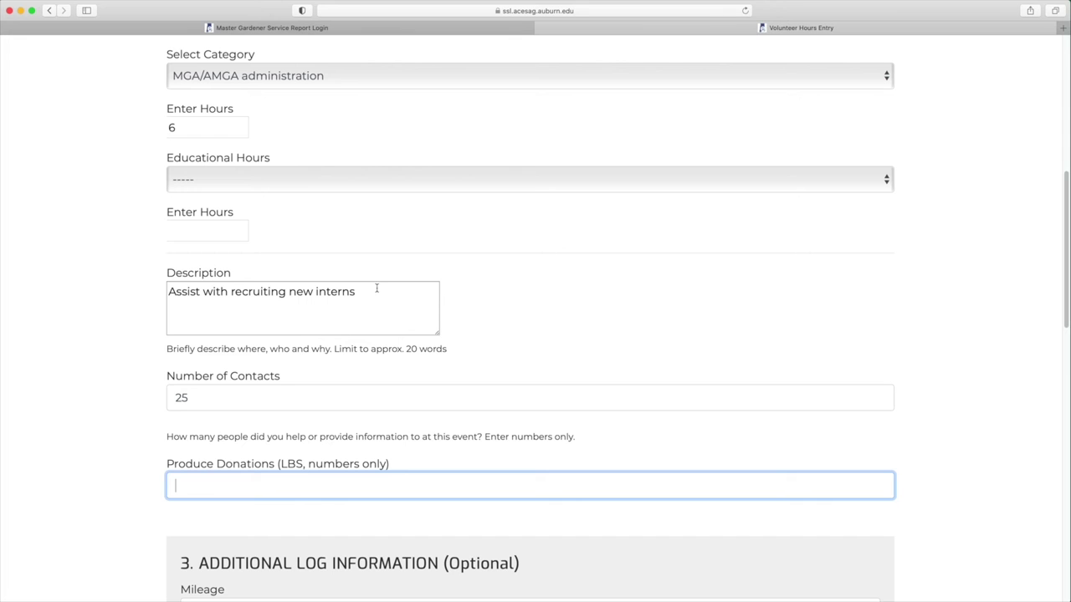
scroll(369, 331, down, 1)
scroll(369, 331, down, 5)
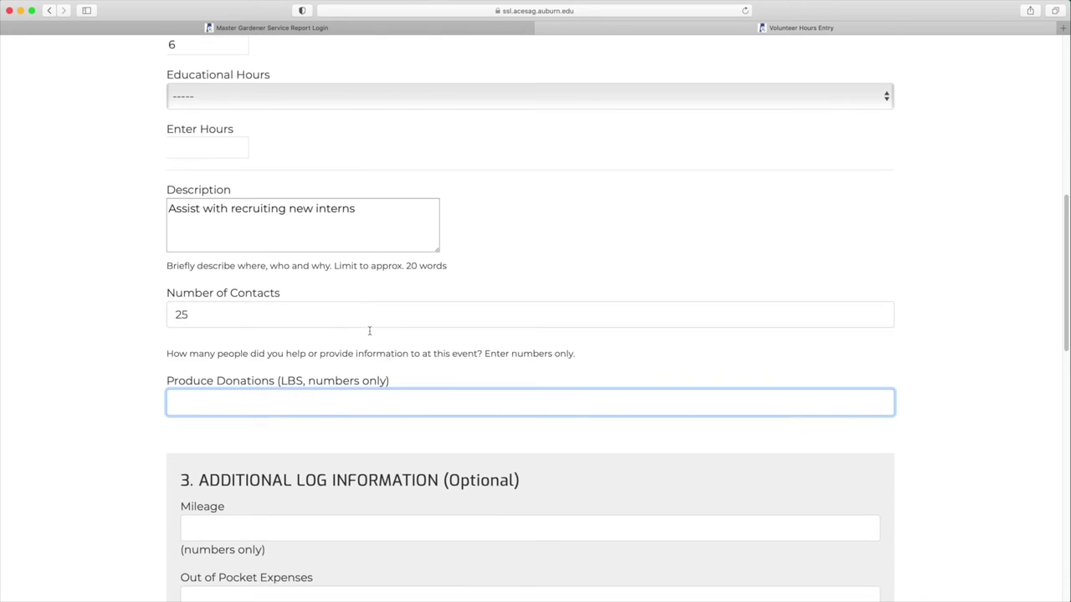
click(251, 322)
text(6)
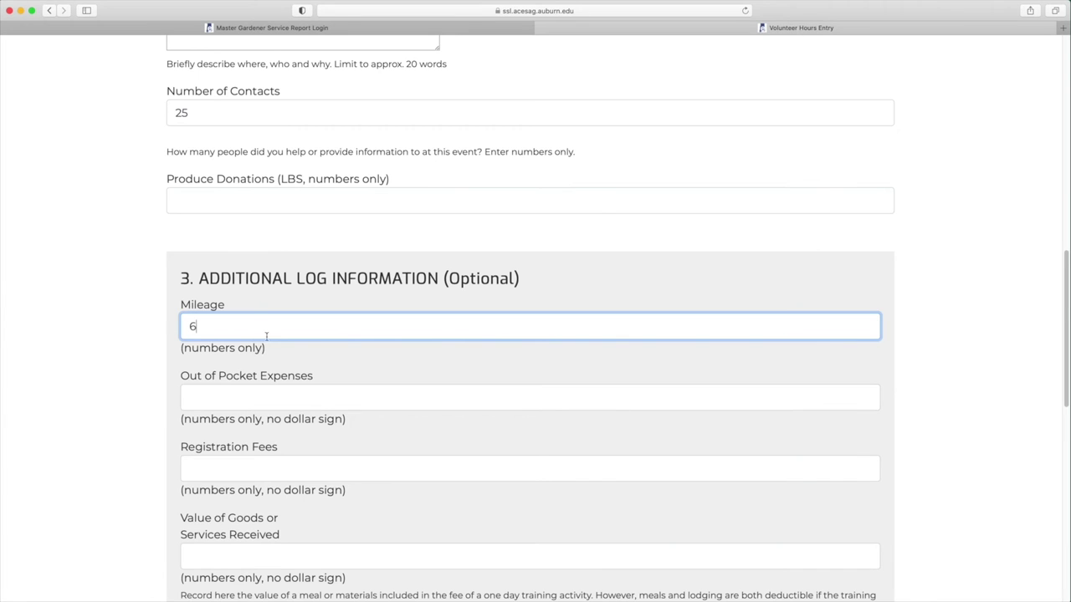
scroll(265, 335, down, 4)
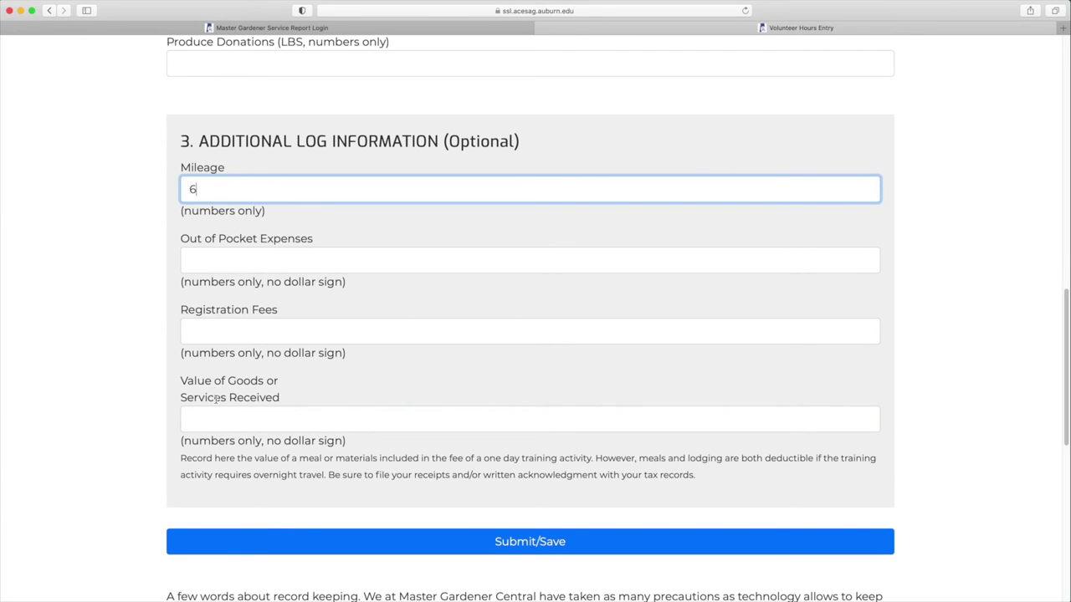
scroll(225, 424, down, 6)
Step: Save the 6-hour entry, check the 2021 and 2020 summaries, then view Volunteer Opportunities
click(547, 340)
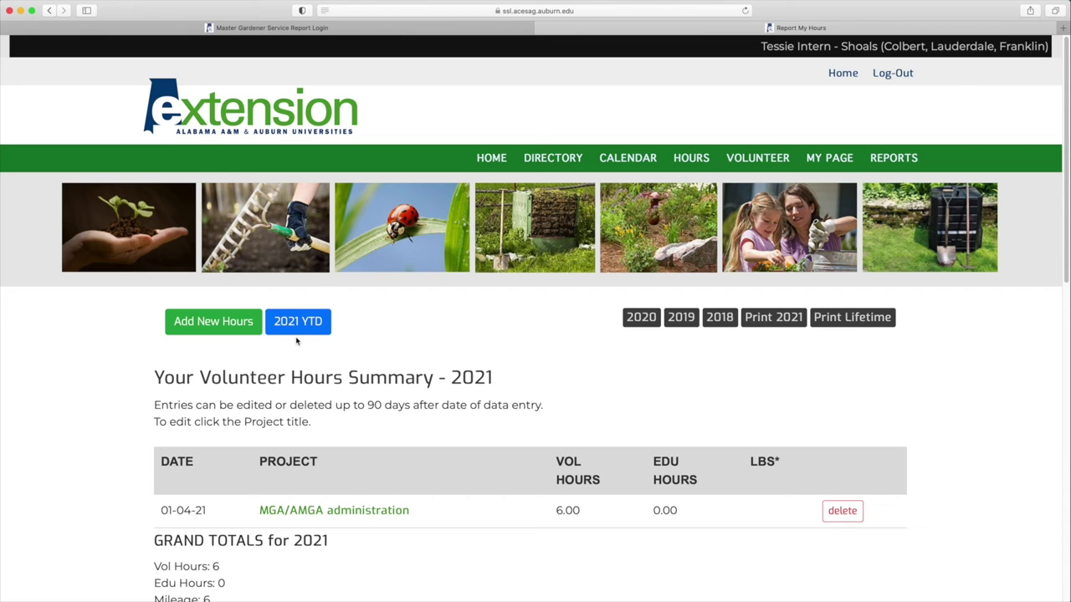
scroll(430, 355, down, 2)
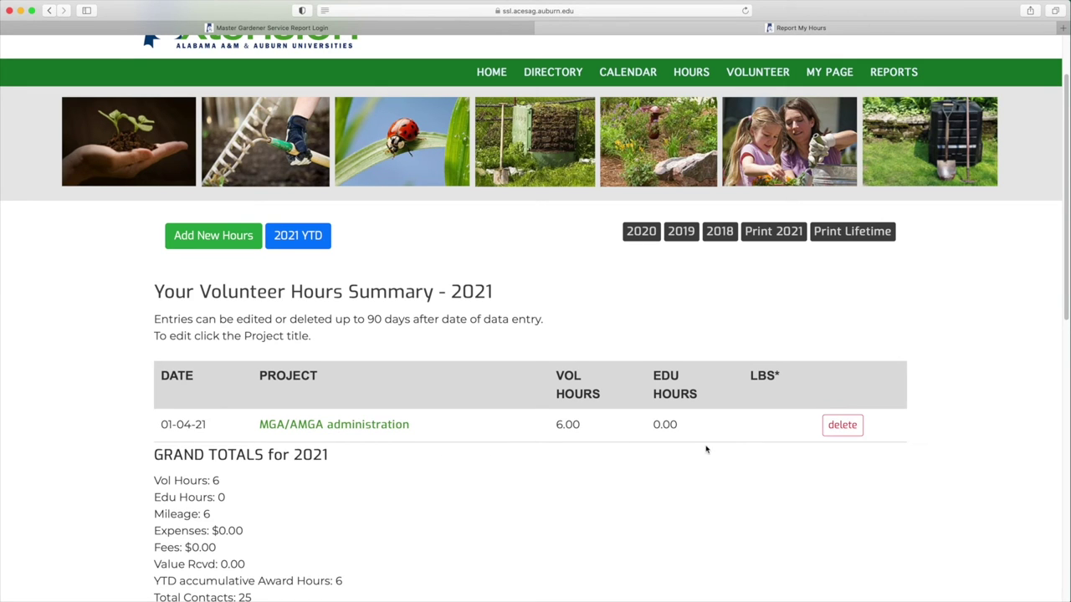
scroll(680, 320, up, 2)
click(680, 322)
scroll(499, 354, up, 2)
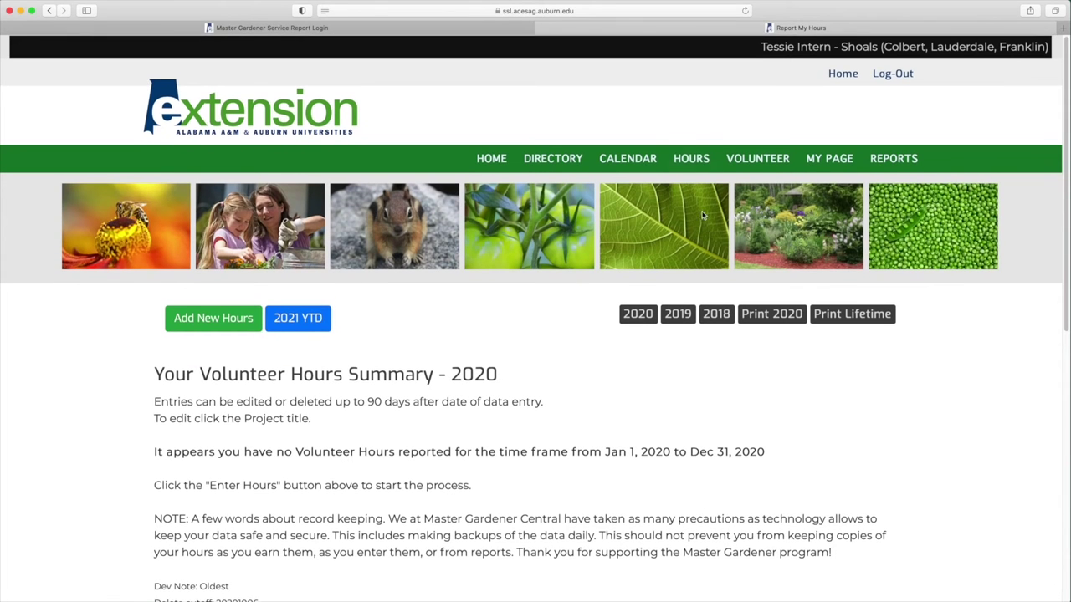
click(752, 159)
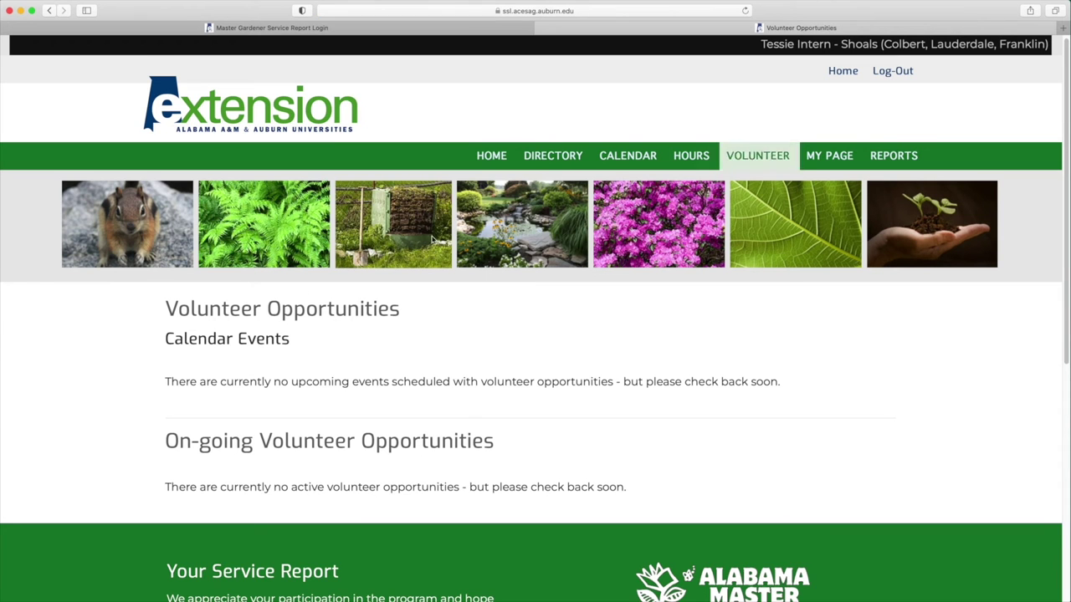
Step: Upload the caterpillar JPEG from the Desktop as the profile photo with the validation code
click(828, 156)
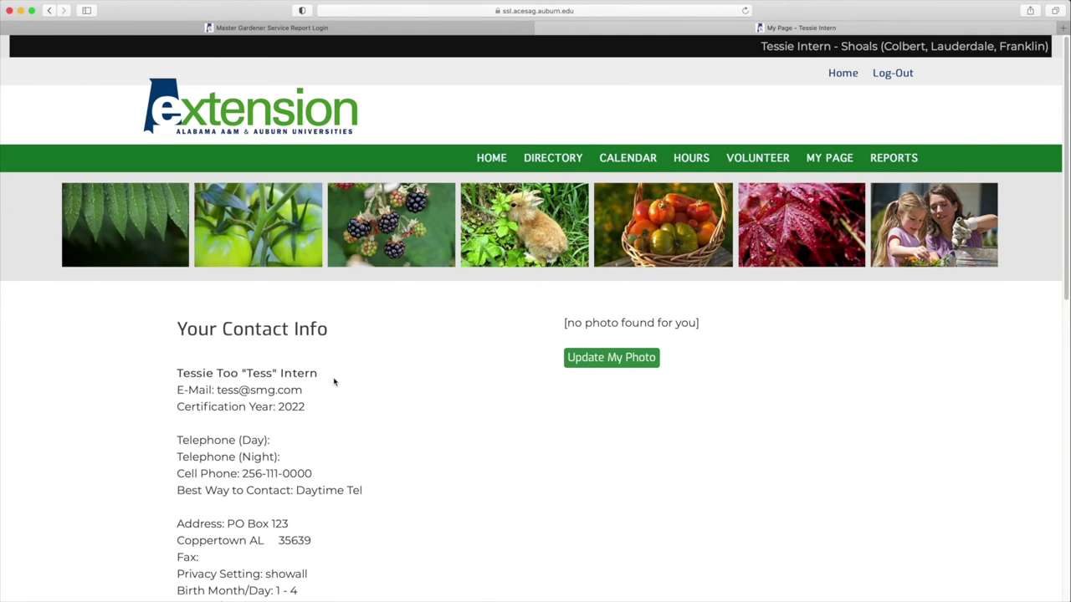
scroll(334, 383, down, 1)
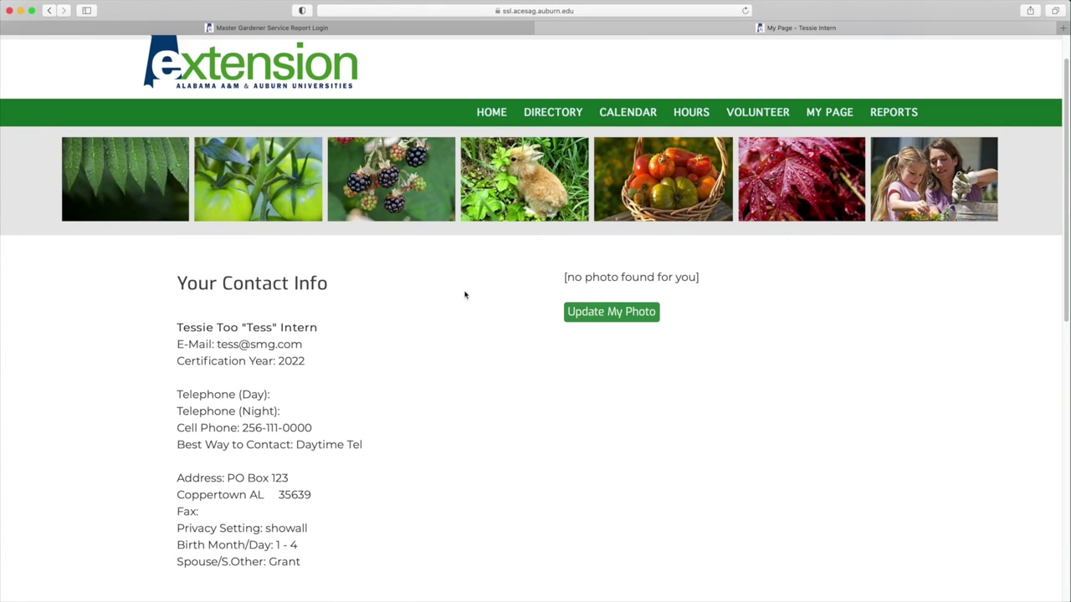
click(624, 319)
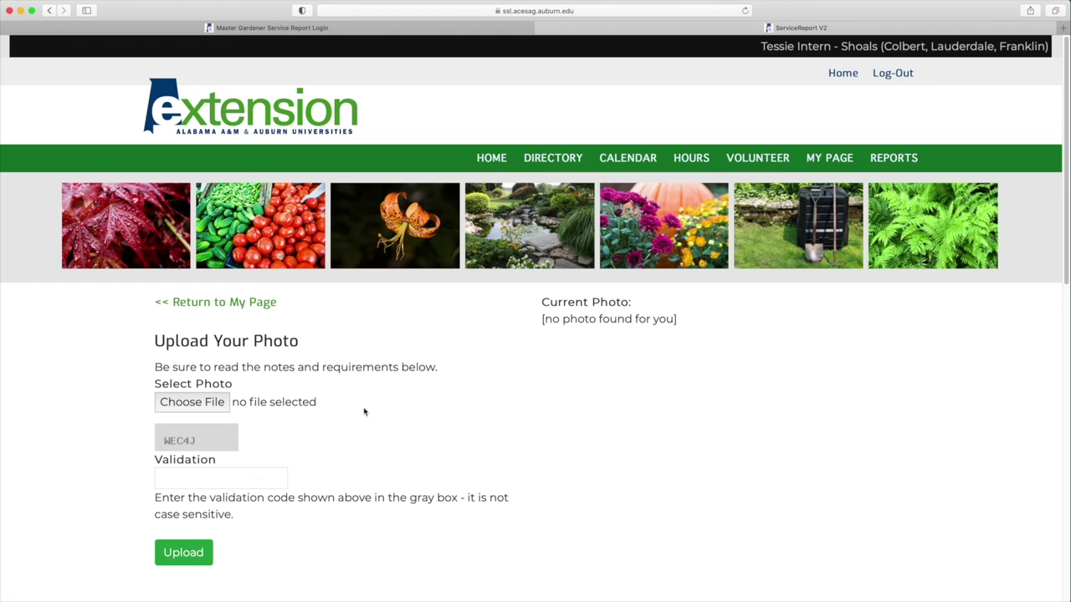
click(211, 402)
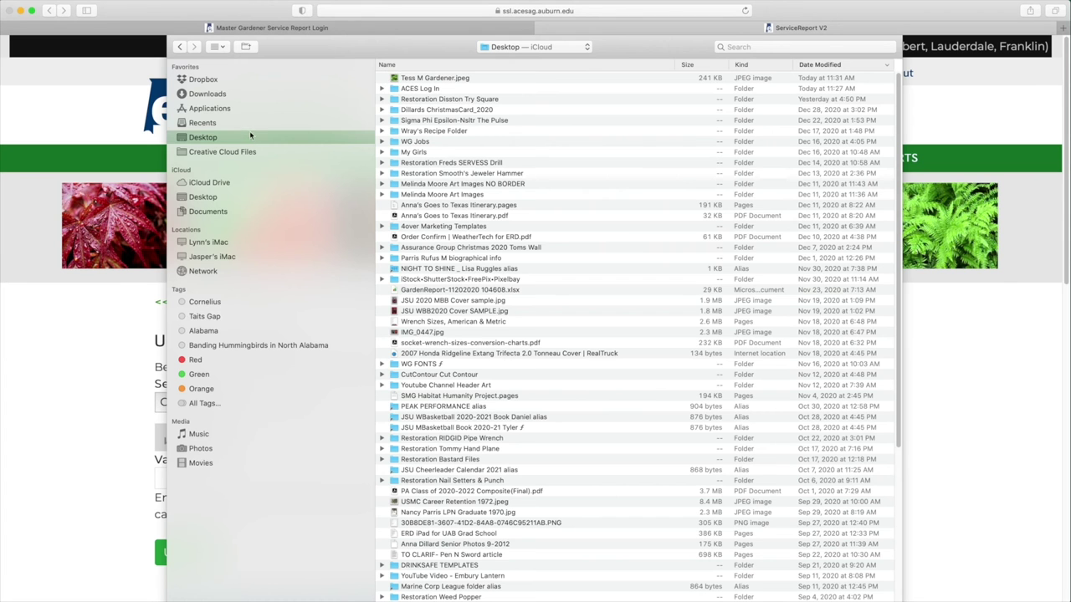
click(413, 80)
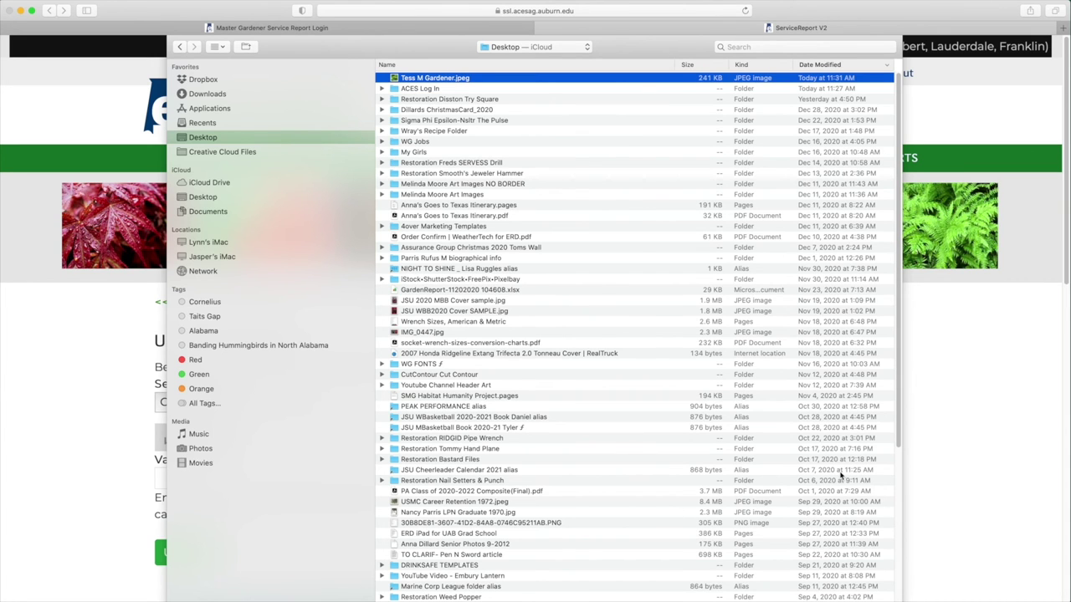
key(Return)
click(184, 477)
text(WEC)
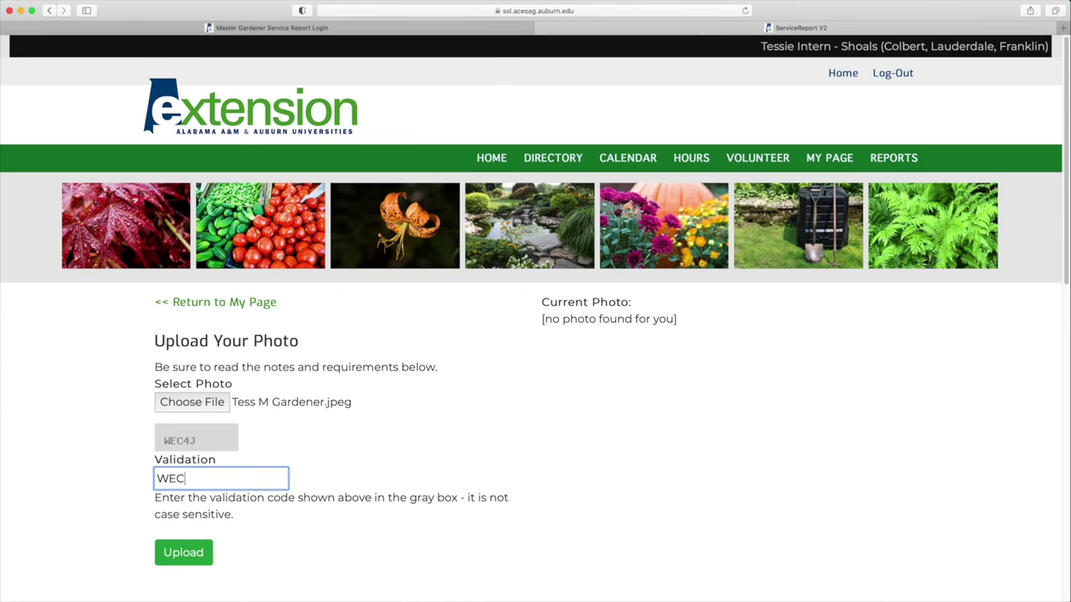
text(4J)
click(182, 553)
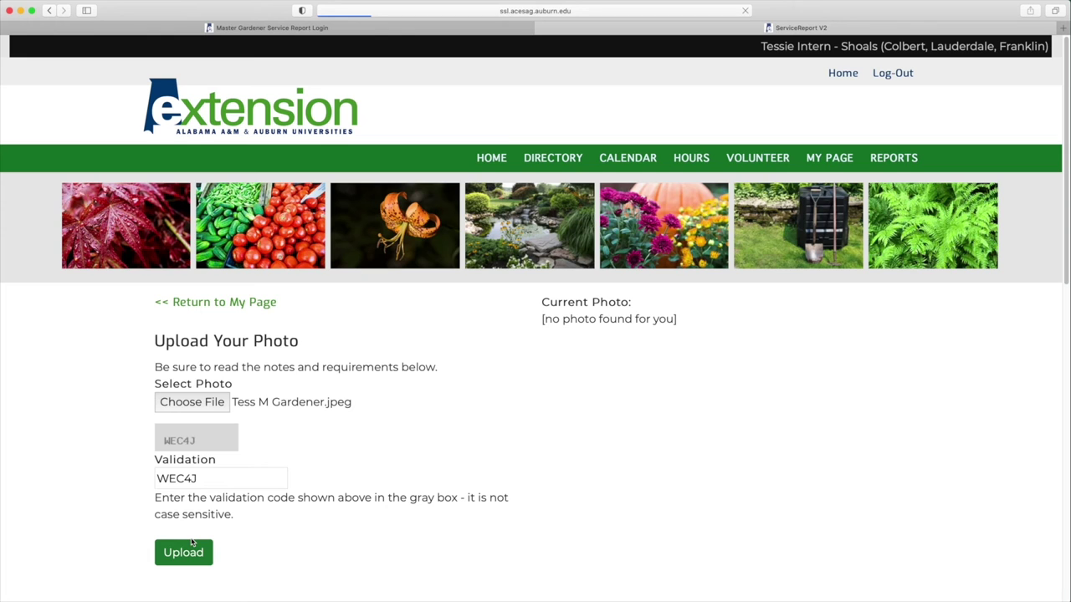
Step: Scroll through the upload page to review the photo requirements
scroll(368, 522, down, 5)
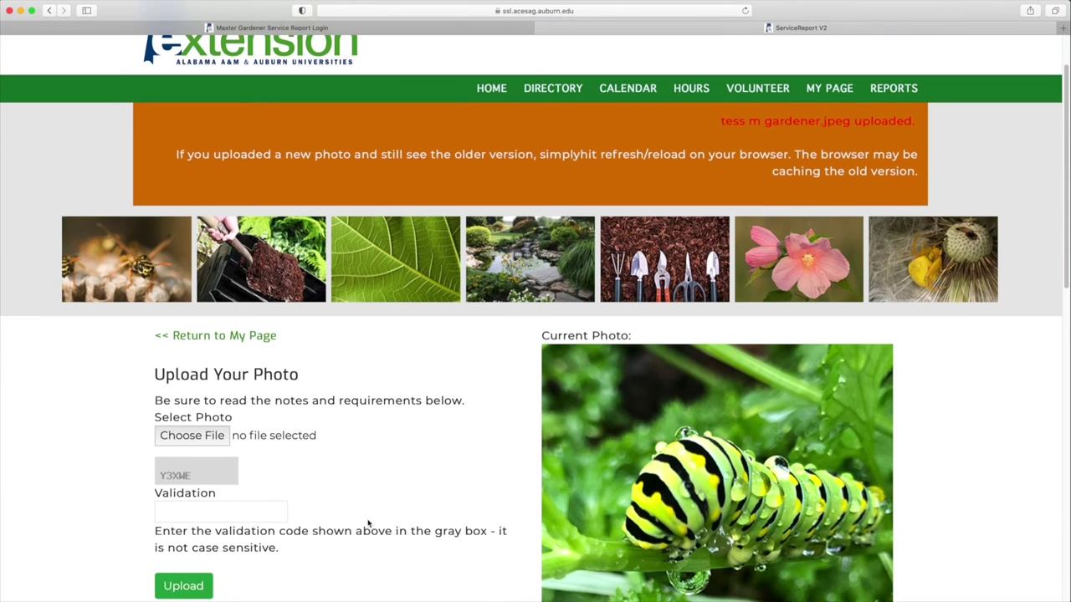
scroll(368, 522, down, 4)
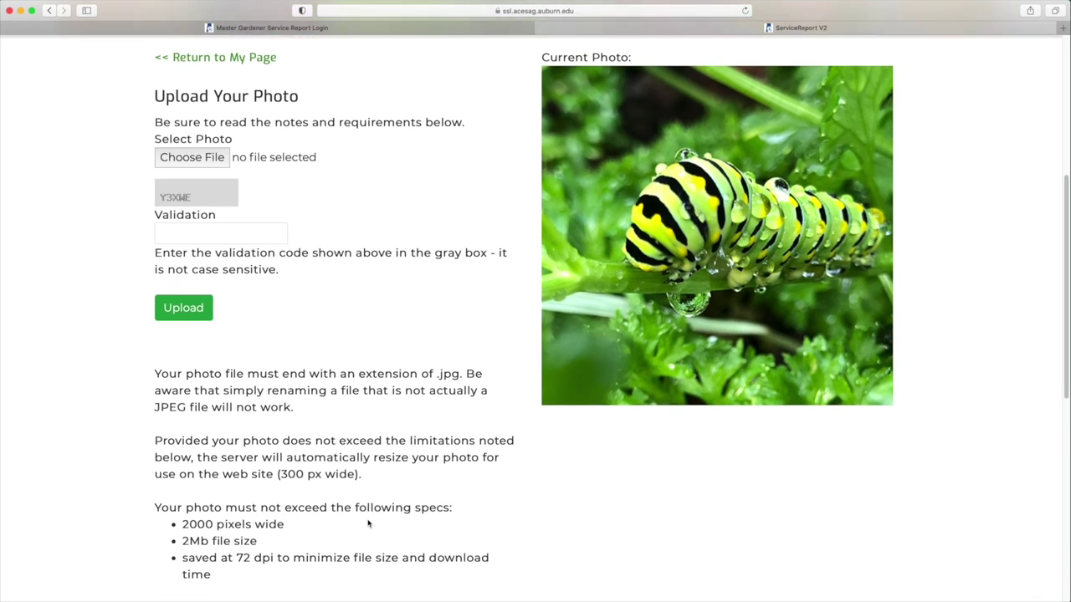
scroll(368, 524, down, 1)
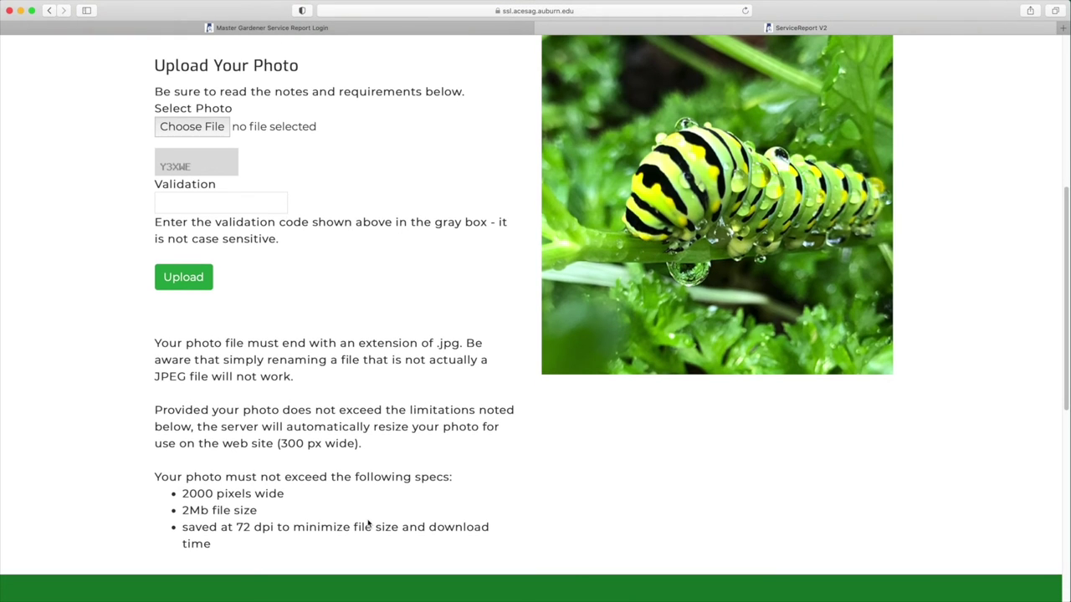
scroll(368, 524, down, 2)
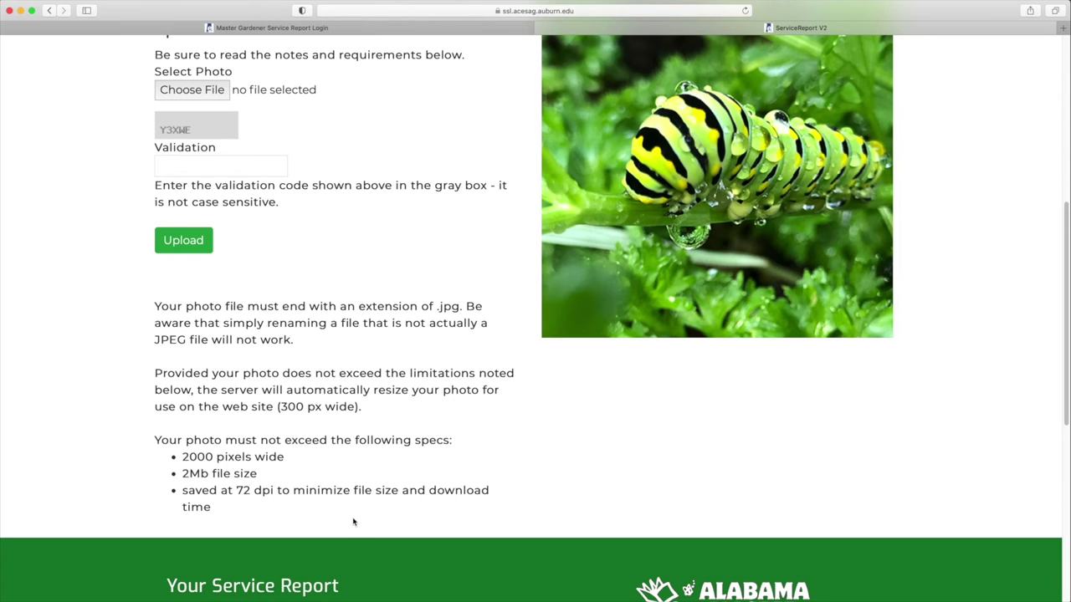
scroll(342, 512, down, 3)
scroll(341, 509, up, 3)
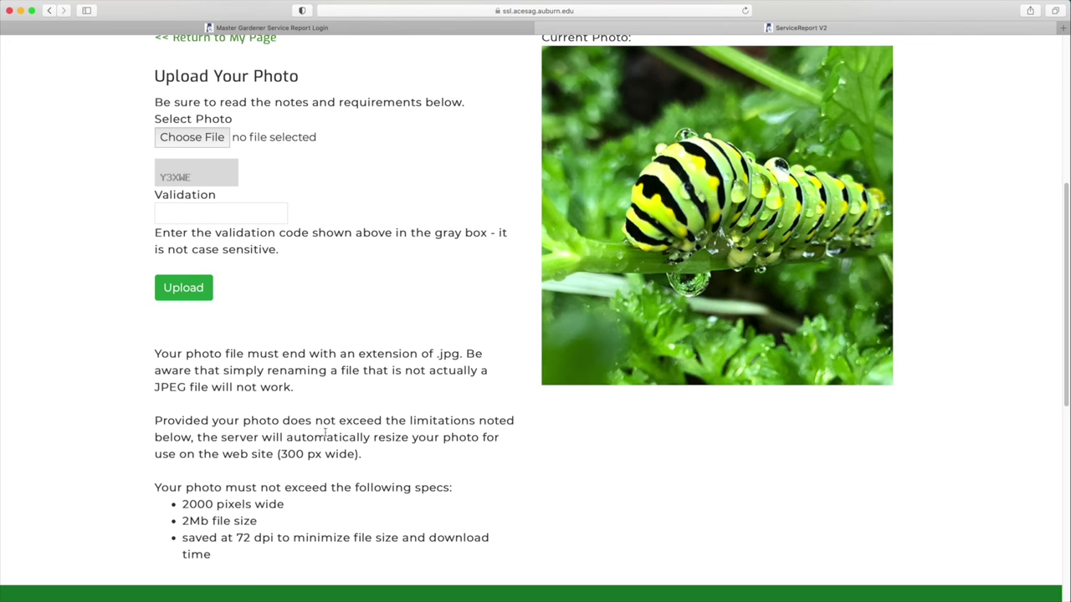
scroll(233, 402, up, 4)
drag(403, 483, 460, 482)
scroll(256, 519, up, 5)
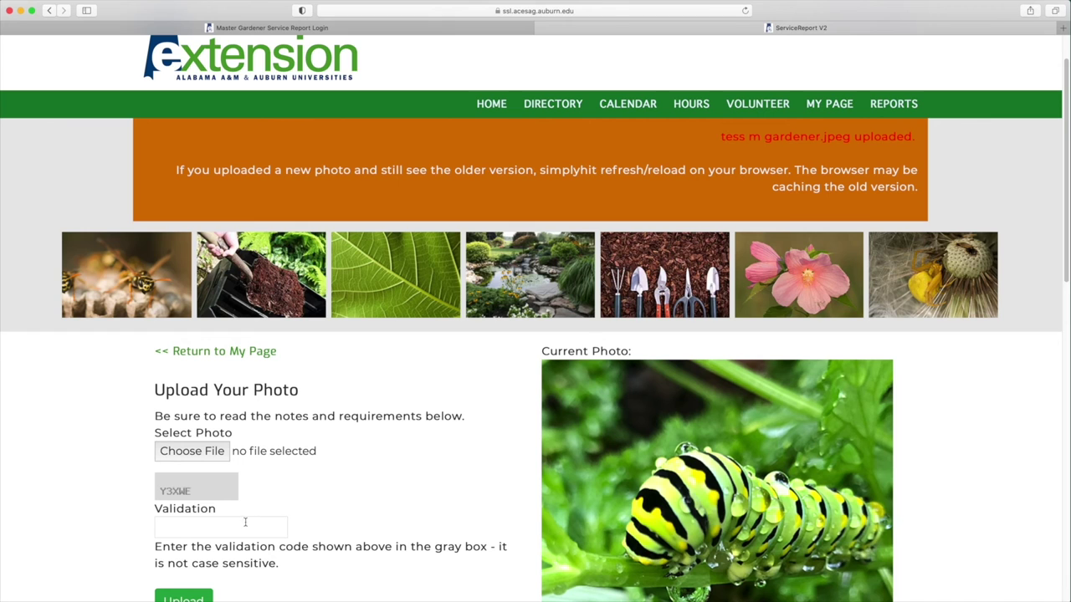
scroll(711, 274, up, 2)
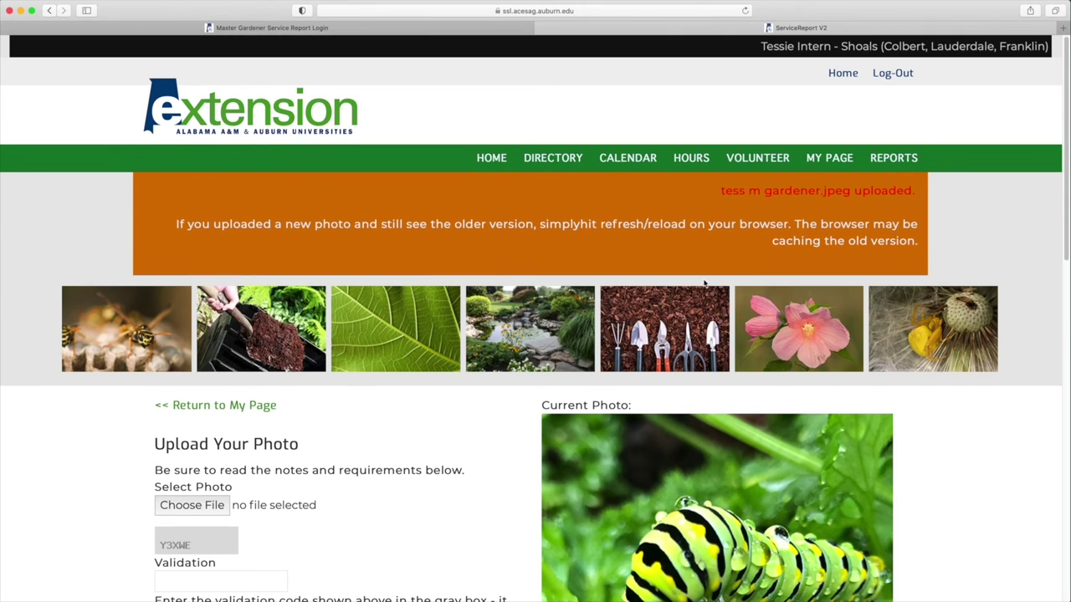
Step: From My Page, edit contact info, set privacy to Hide All Contact Info and save
click(835, 161)
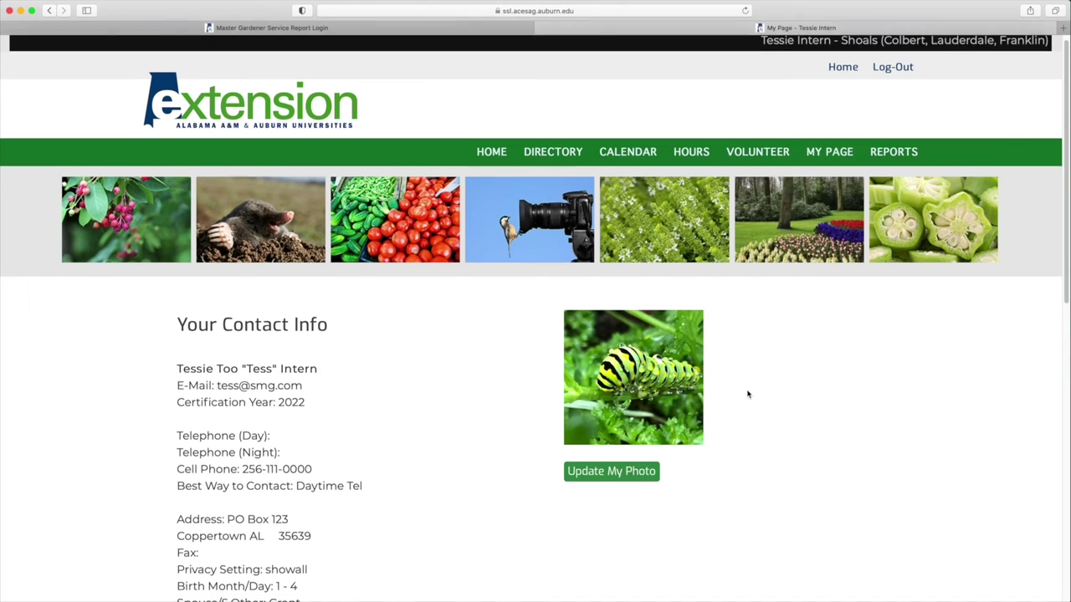
scroll(748, 393, down, 2)
scroll(748, 393, down, 4)
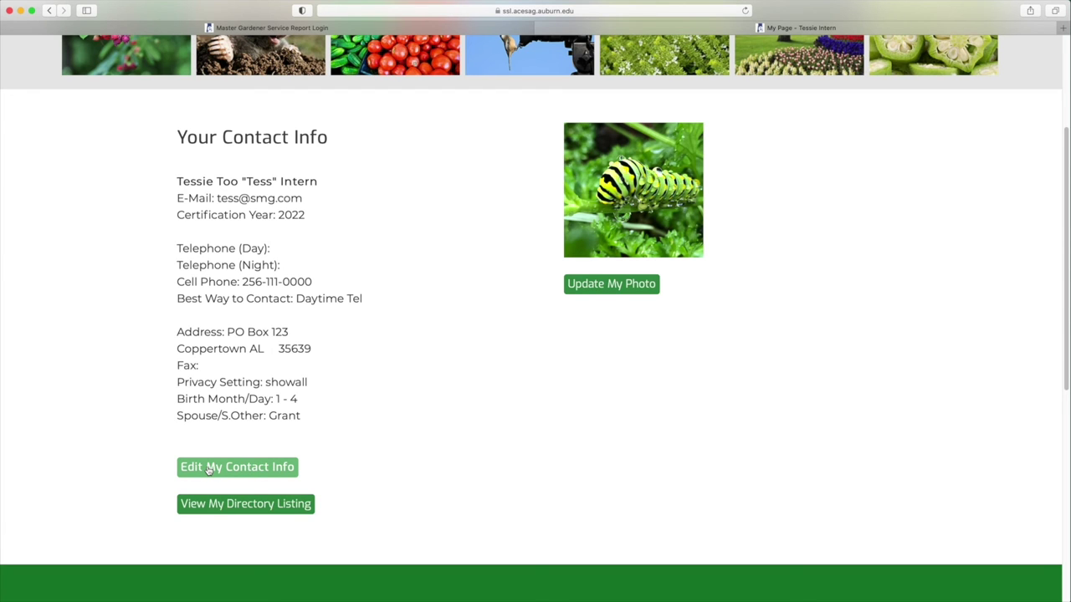
click(209, 467)
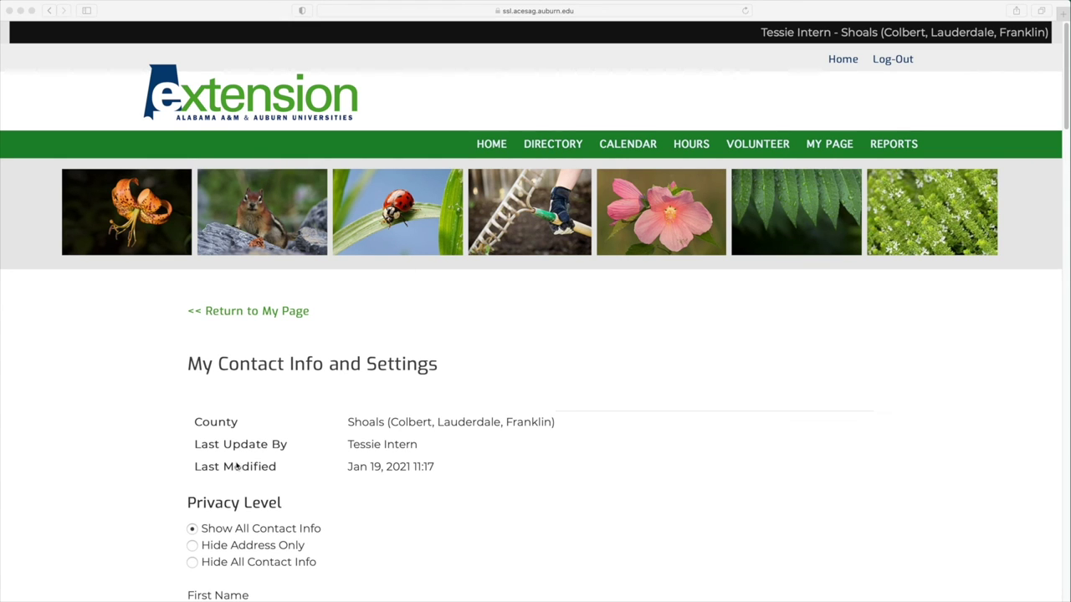
click(192, 529)
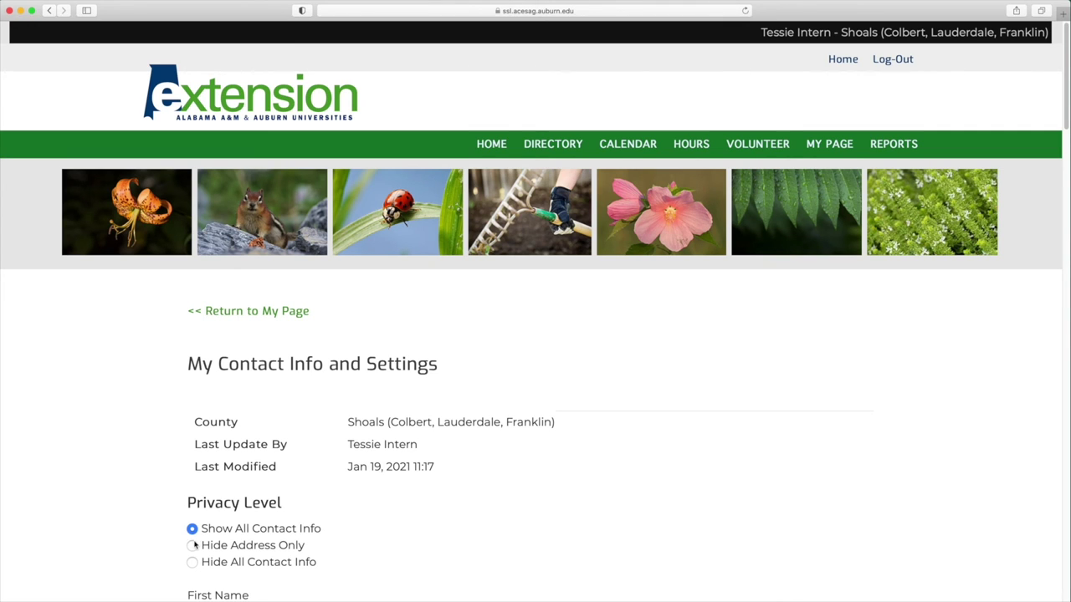
click(192, 546)
click(192, 563)
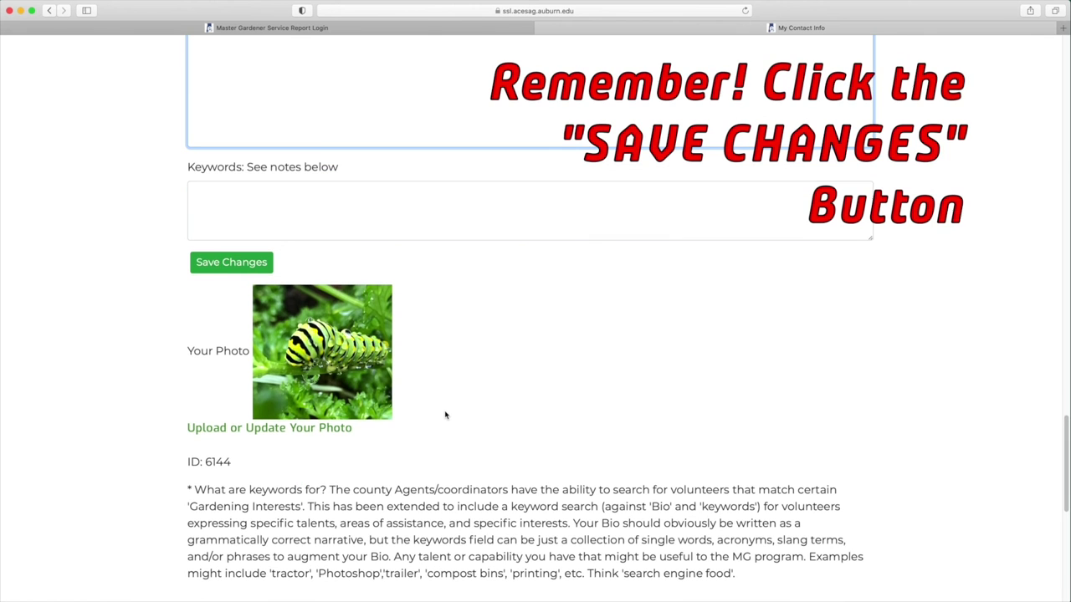
click(224, 264)
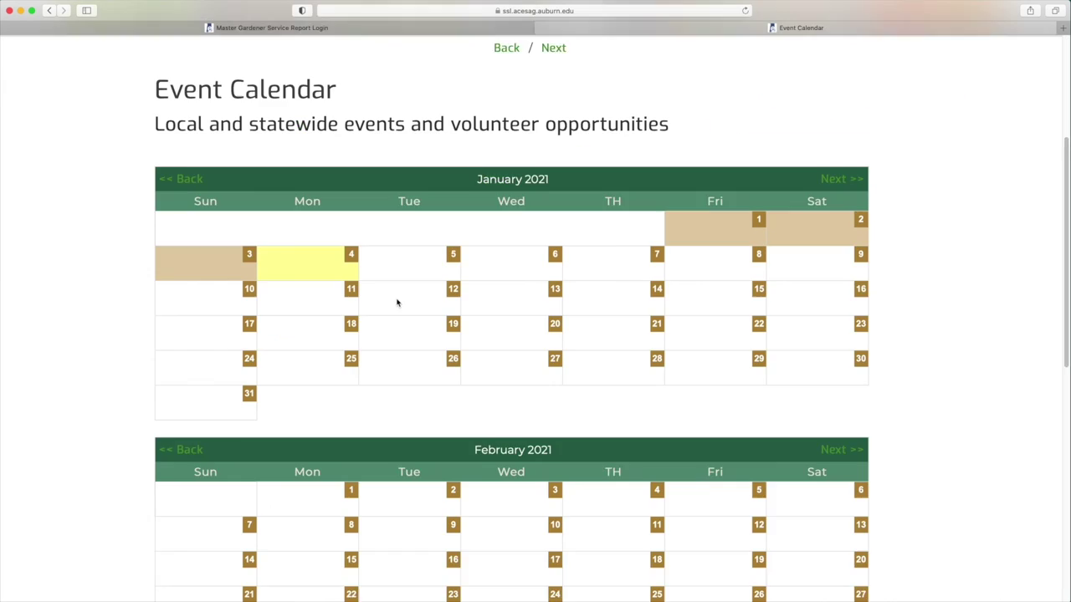
Step: Browse the January–February 2021 event calendar, then open your own directory listing
scroll(397, 303, down, 5)
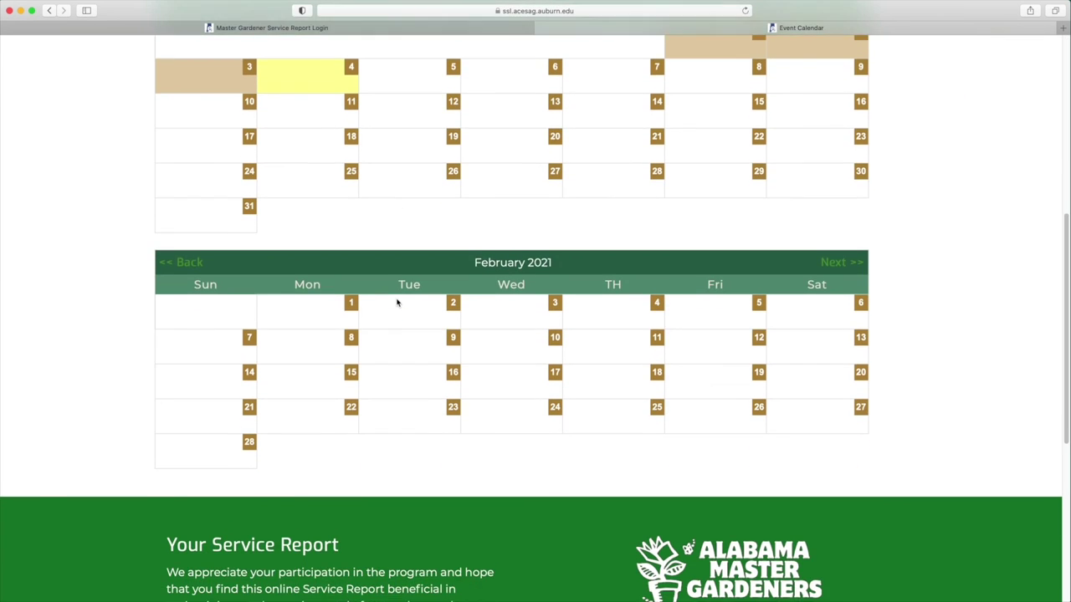
scroll(398, 303, down, 3)
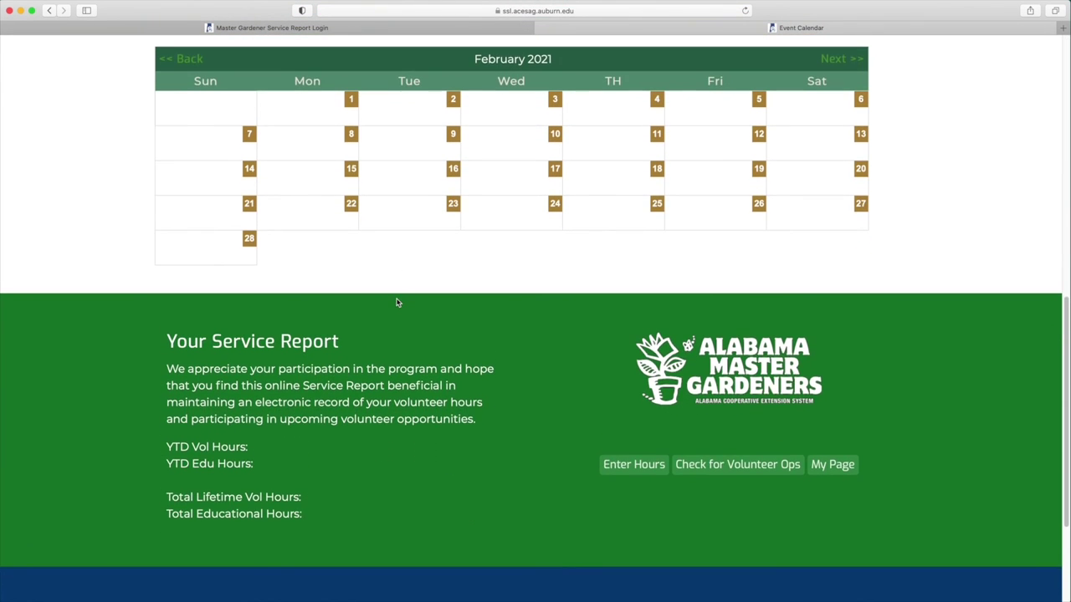
scroll(398, 303, up, 4)
scroll(398, 302, up, 6)
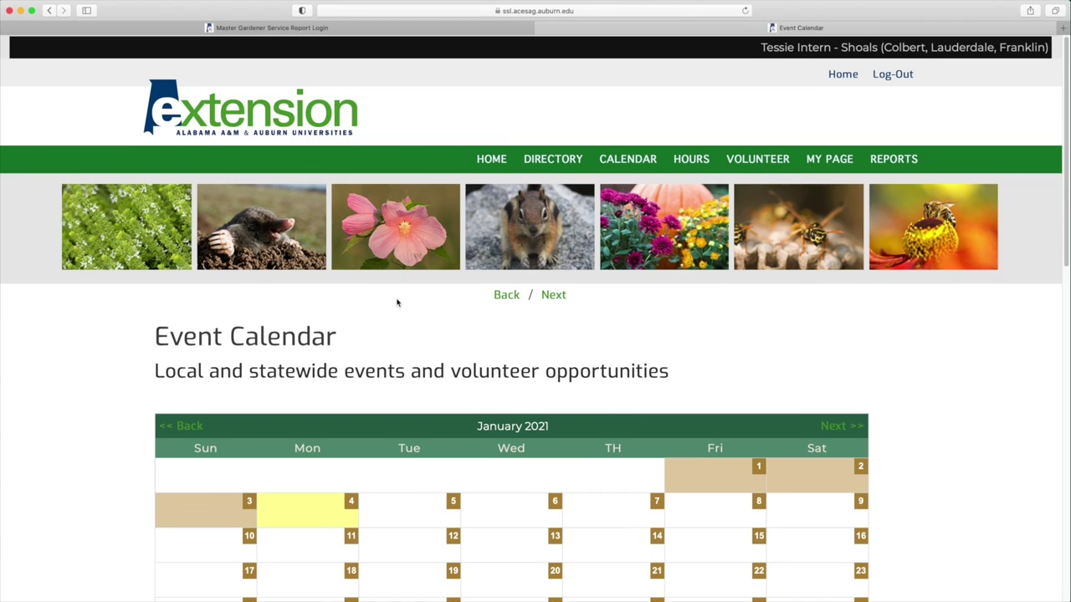
scroll(398, 303, down, 6)
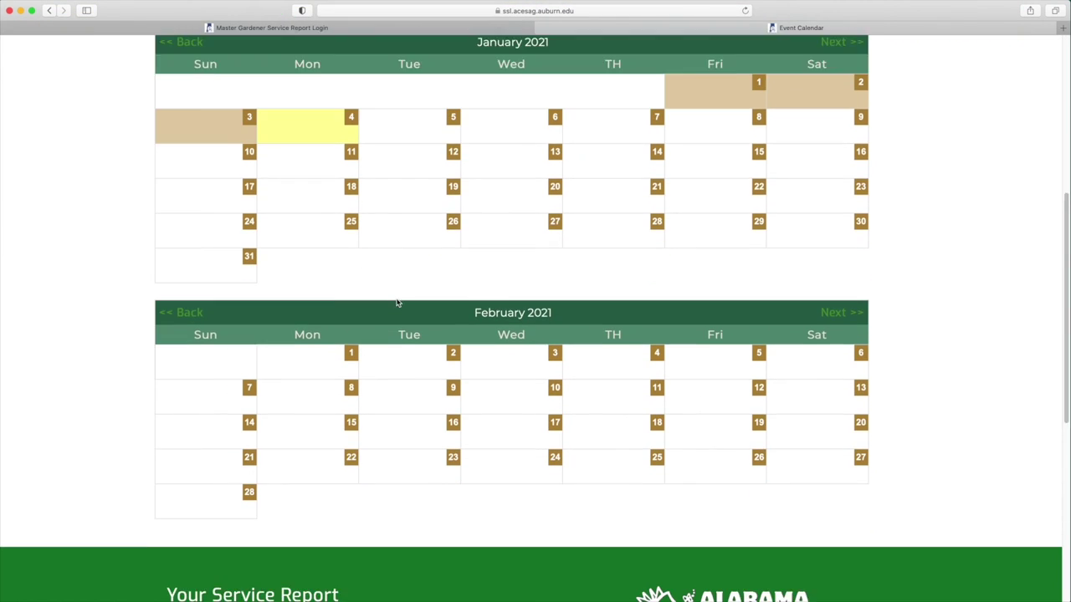
scroll(397, 303, down, 2)
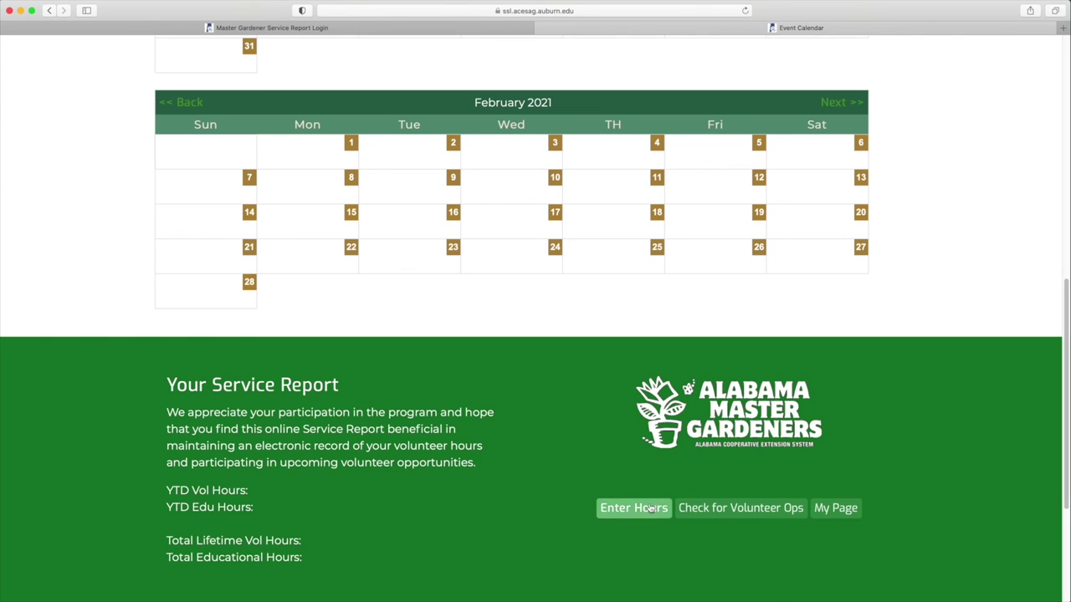
click(822, 512)
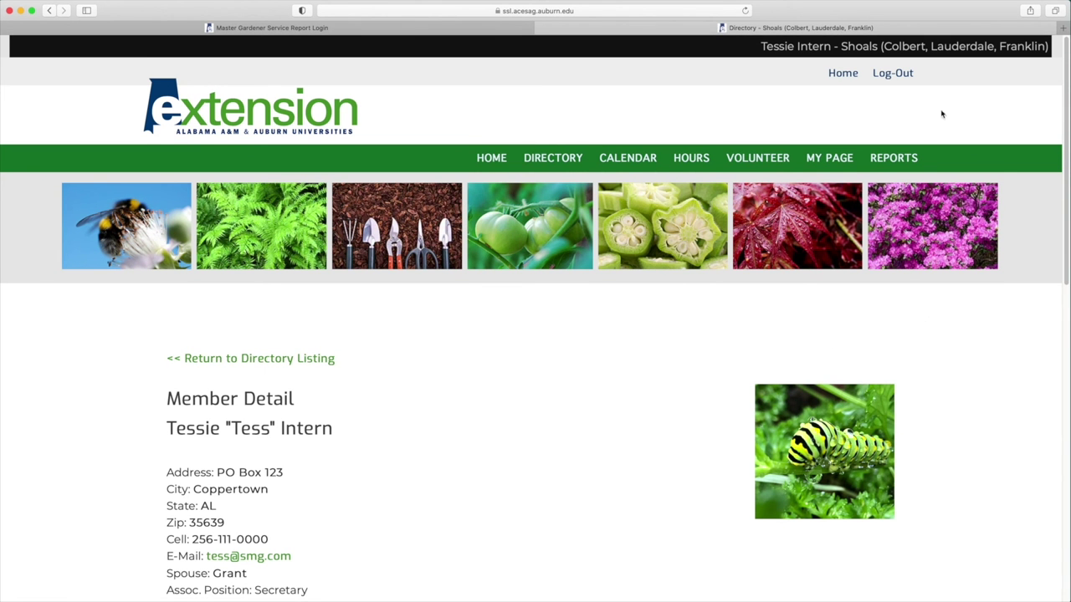
Step: Open Reports and review the Total Hours by County table
click(892, 159)
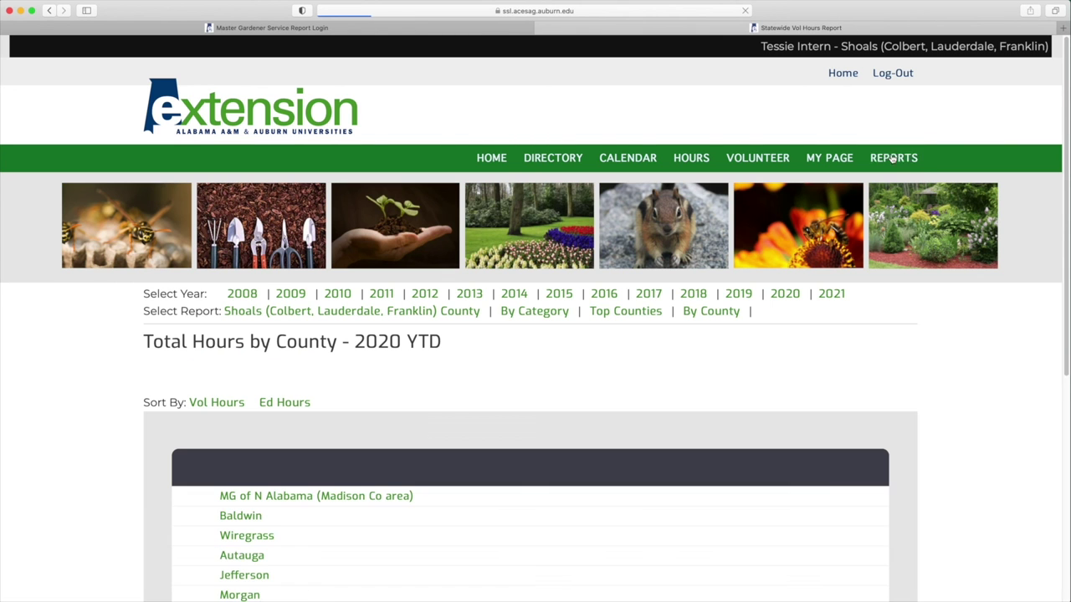
scroll(742, 201, down, 1)
scroll(743, 201, down, 6)
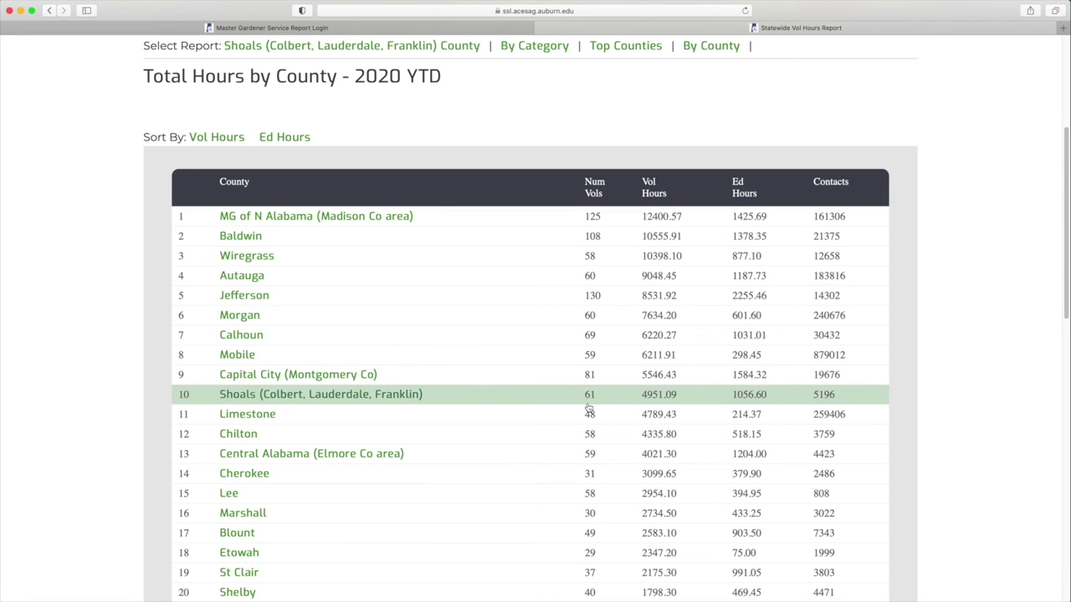
scroll(650, 399, up, 1)
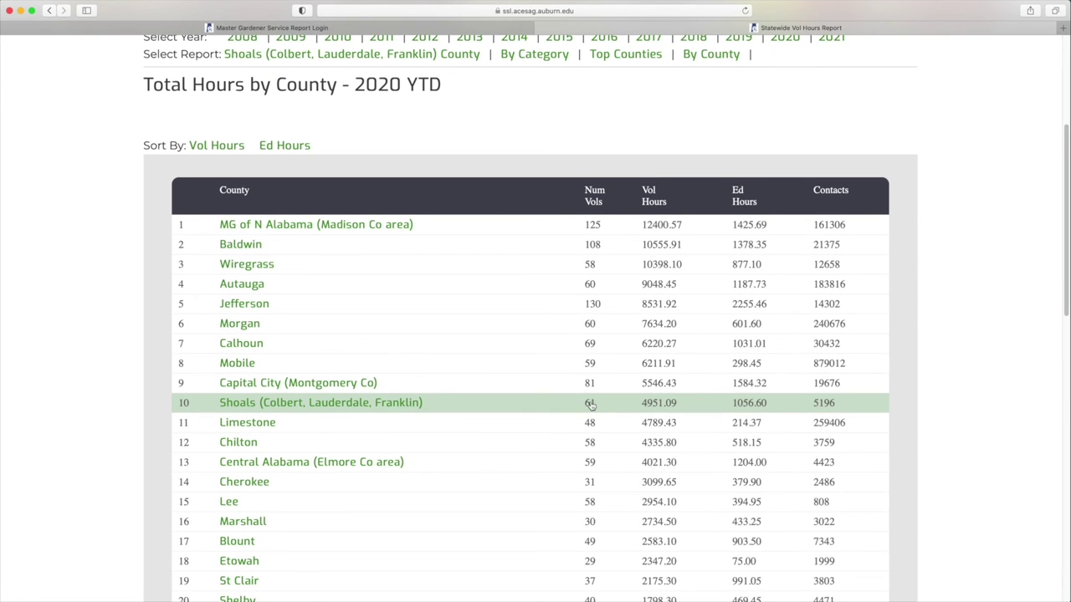
Step: Open the Shoals (Colbert, Lauderdale, Franklin) row and browse its volunteer hours list
click(366, 406)
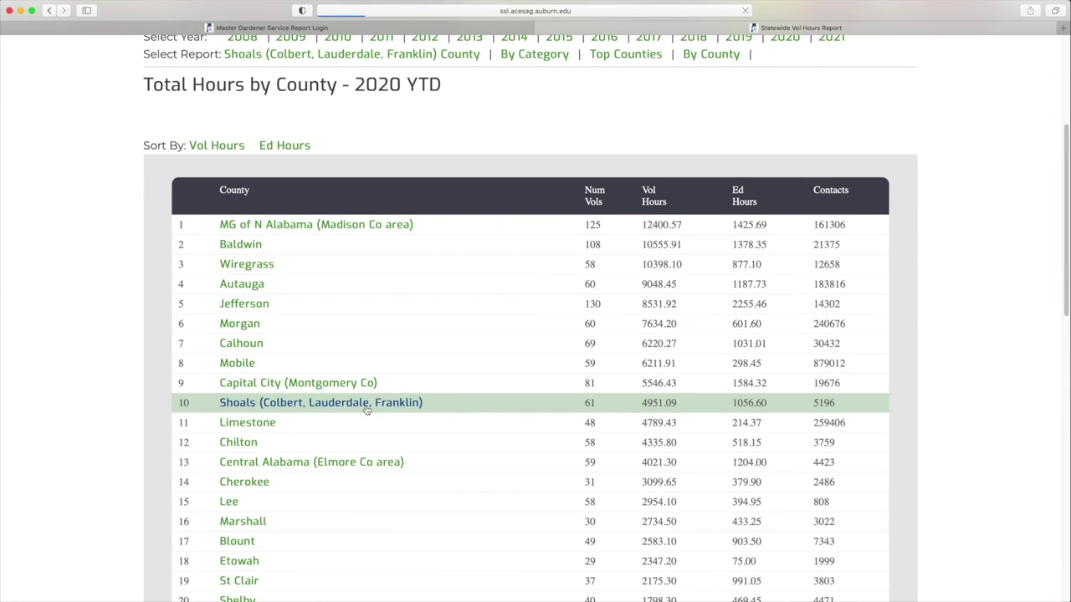
scroll(464, 452, down, 5)
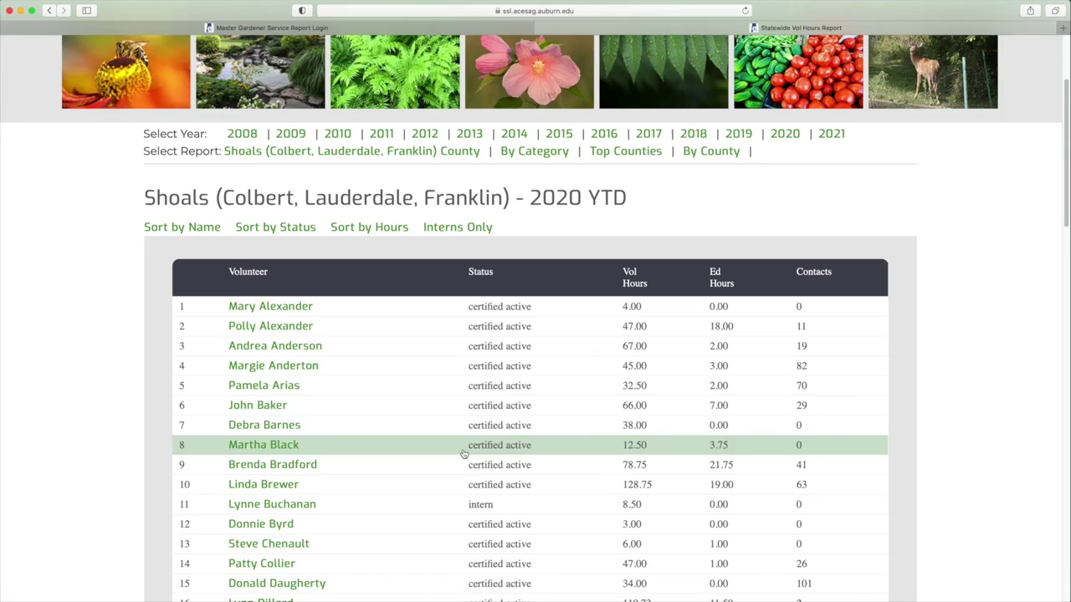
scroll(464, 453, down, 3)
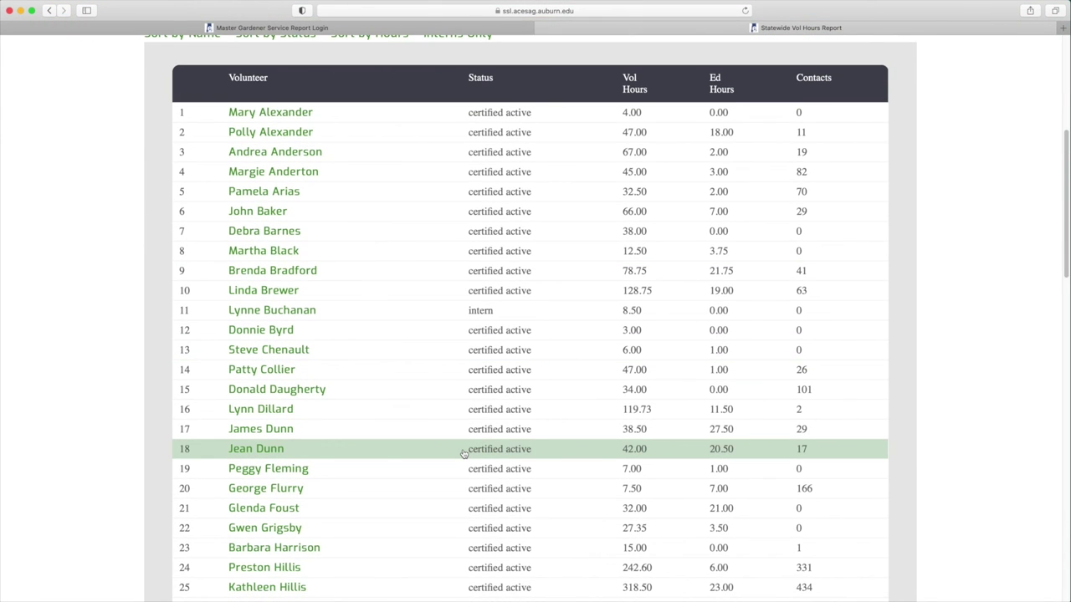
scroll(464, 453, down, 1)
scroll(471, 418, up, 3)
scroll(585, 226, down, 3)
scroll(493, 269, up, 6)
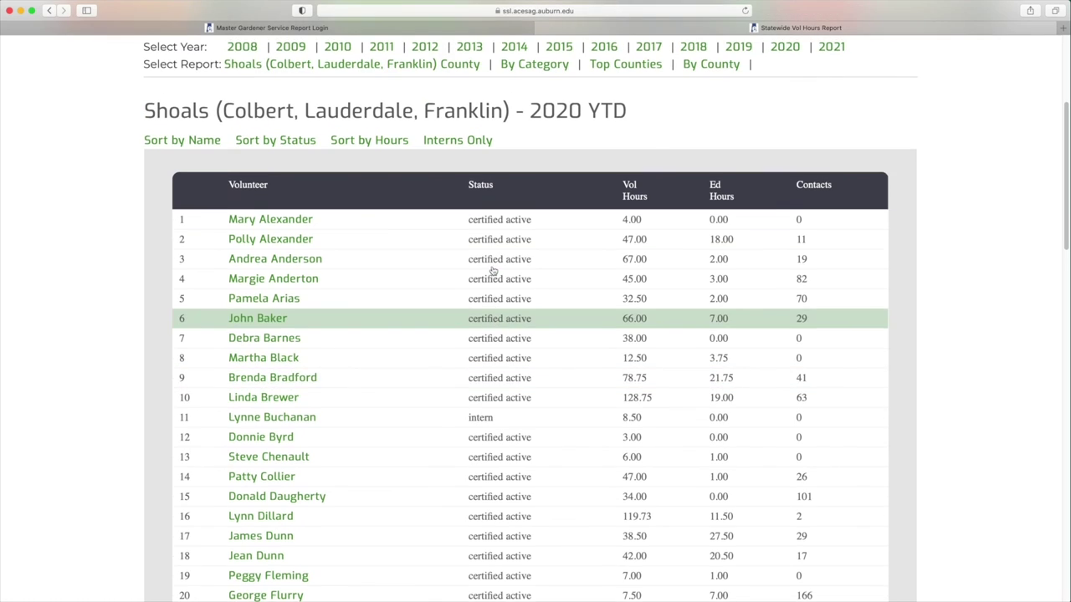
scroll(493, 269, up, 2)
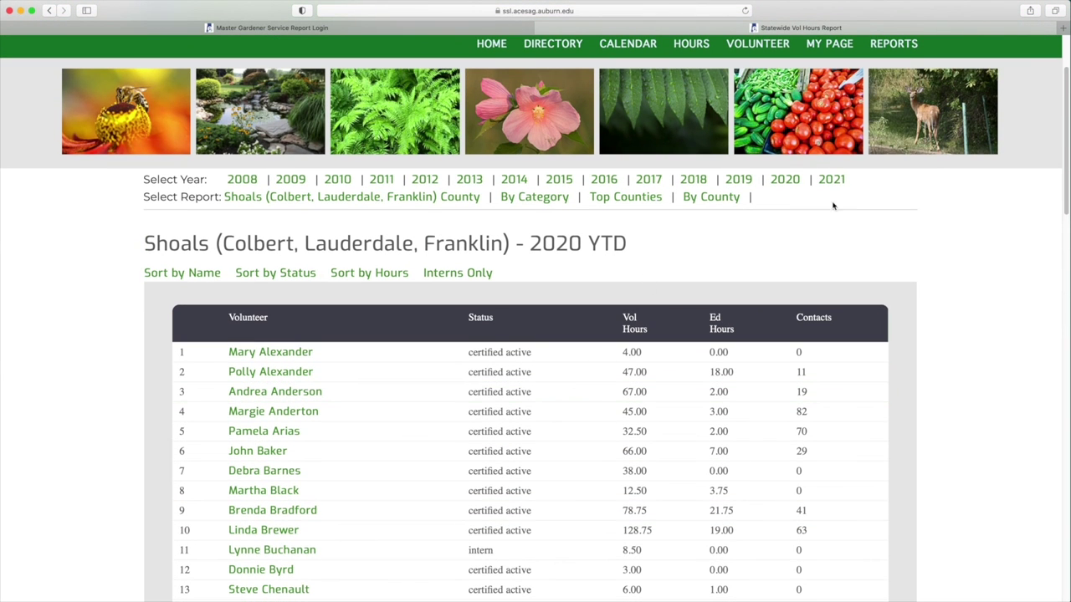